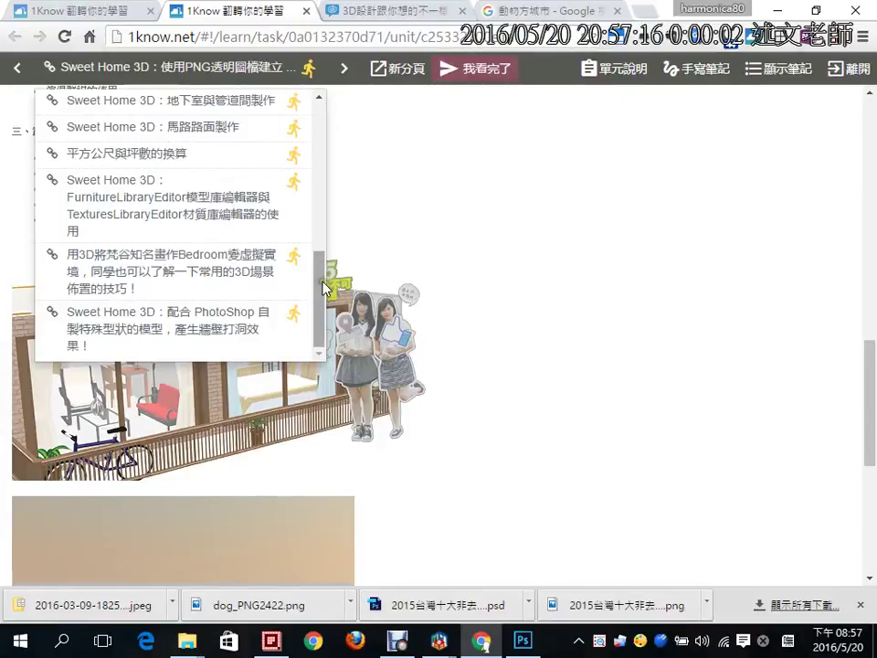
# - Open the lesson 'Sweet Home 3D：配合 PhotoShop 自製特殊型狀的模型，產生牆壁打洞效果！' and dismiss its unit description
pyautogui.click(321, 135)
pyautogui.moveTo(322, 135)
pyautogui.mouseDown()
pyautogui.moveTo(321, 226)
pyautogui.moveTo(242, 326)
pyautogui.mouseUp()
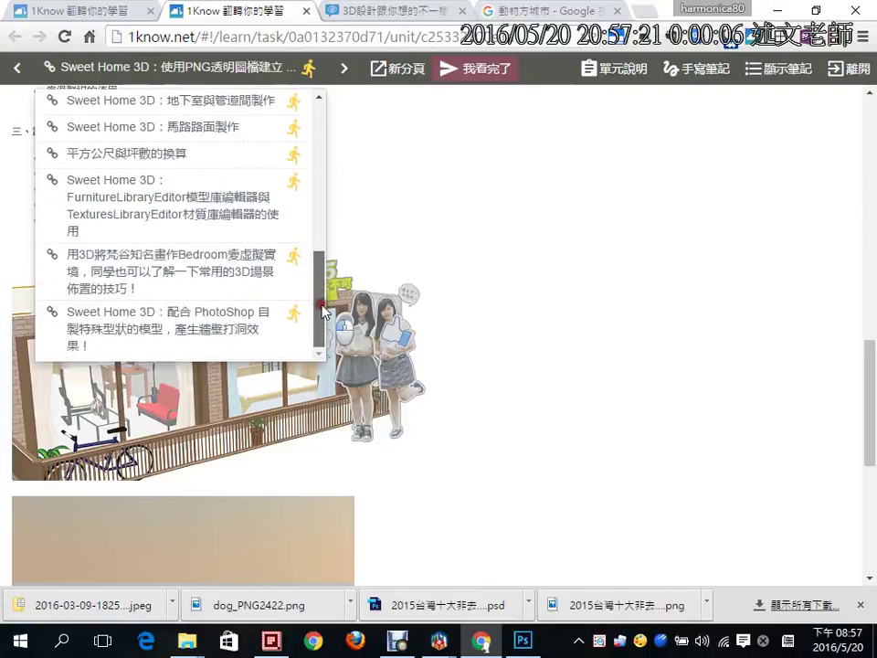
pyautogui.click(242, 326)
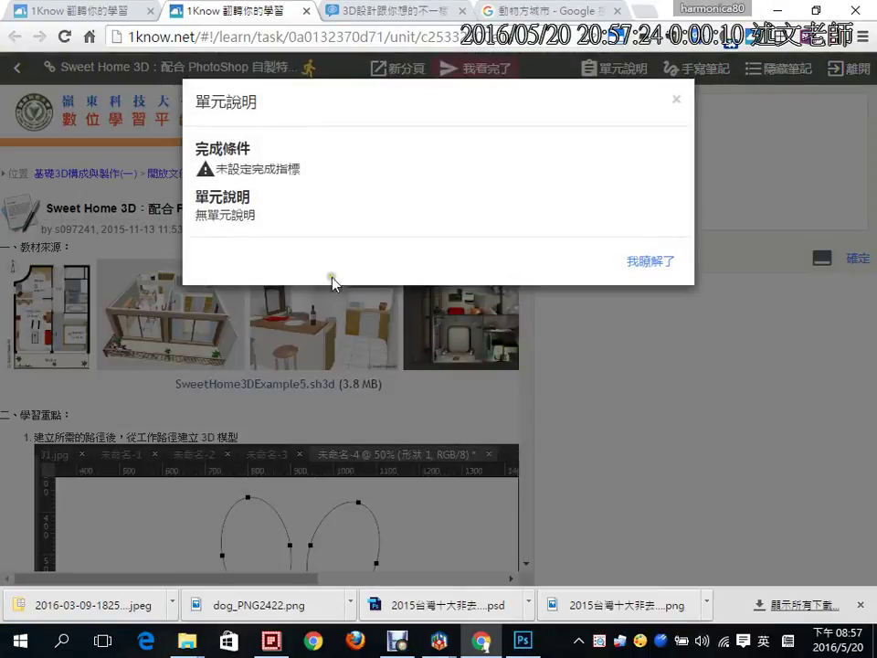
pyautogui.click(644, 260)
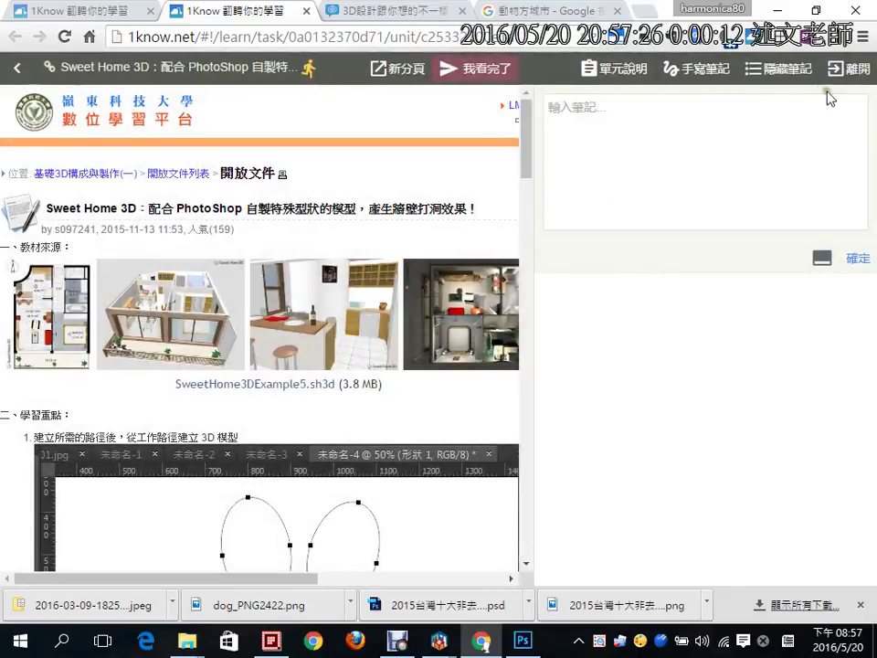
# - Hide the notes pane and scroll down to the render of the house with the paw-print wall hole
pyautogui.click(777, 68)
pyautogui.moveTo(870, 176); pyautogui.dragTo(874, 220)
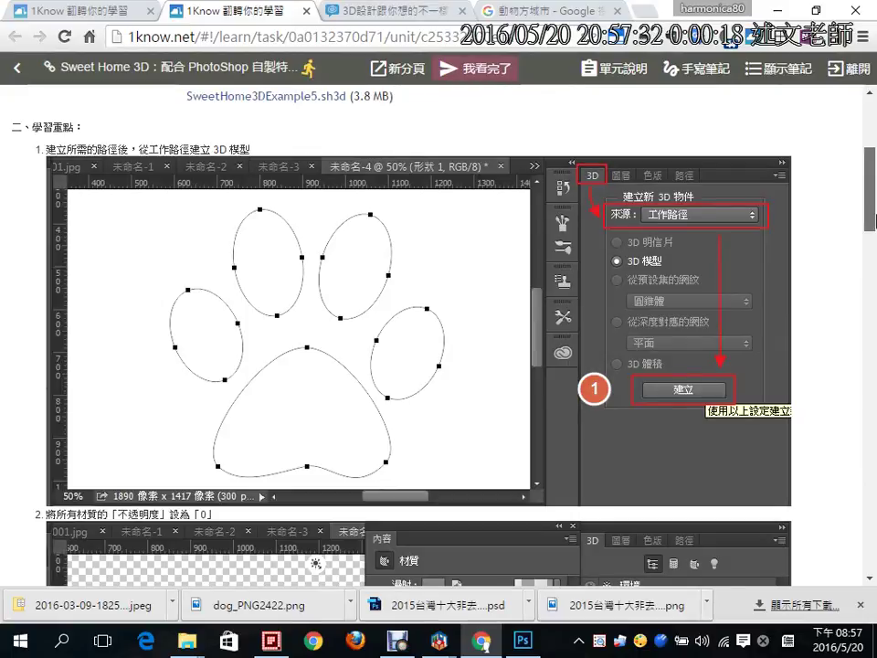
pyautogui.moveTo(872, 212); pyautogui.dragTo(874, 507)
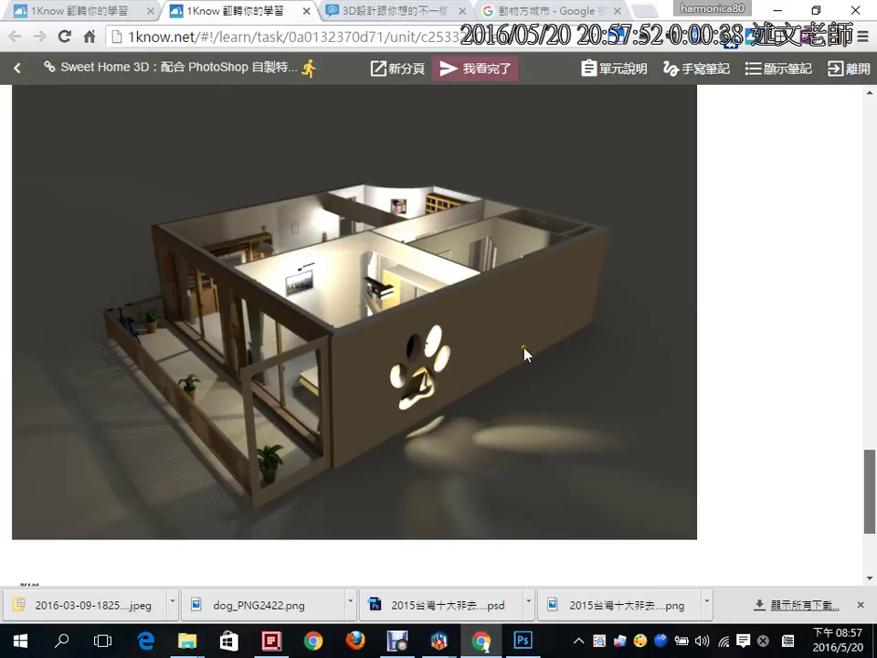
pyautogui.click(868, 463)
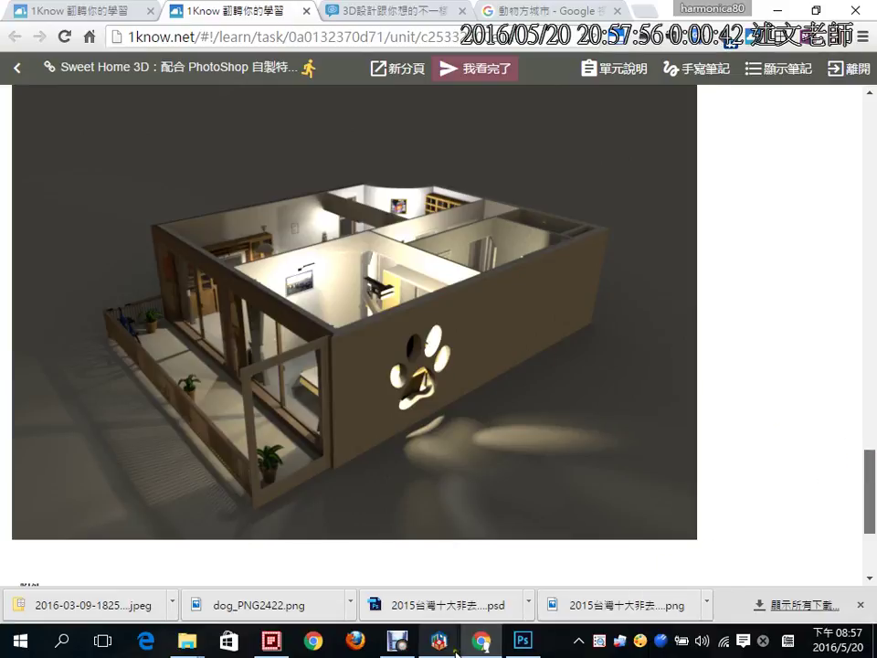
# - Start the furniture import wizard from the 傢俱 menu in Sweet Home 3D
pyautogui.moveTo(440, 640)
pyautogui.click(437, 548)
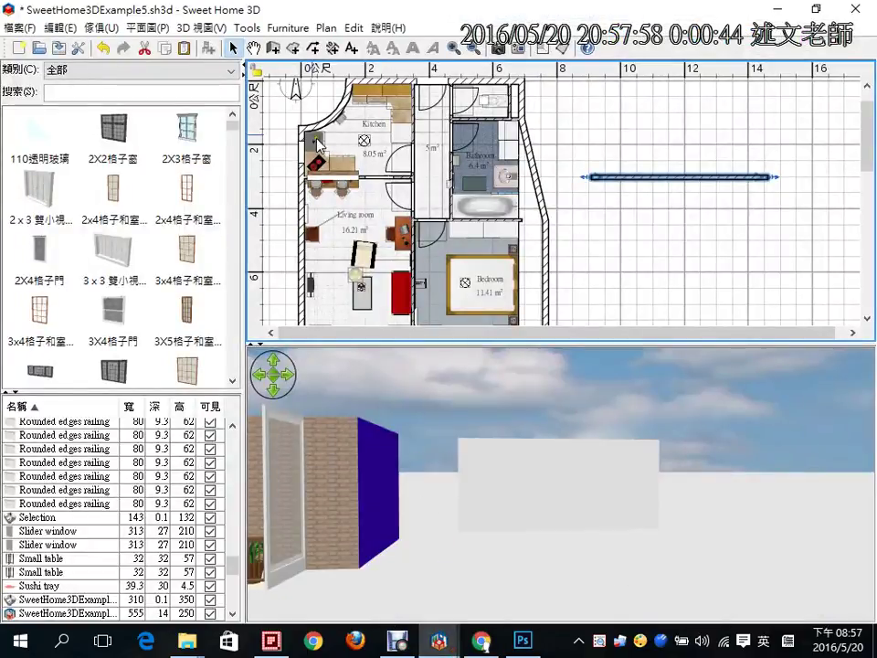
pyautogui.click(98, 29)
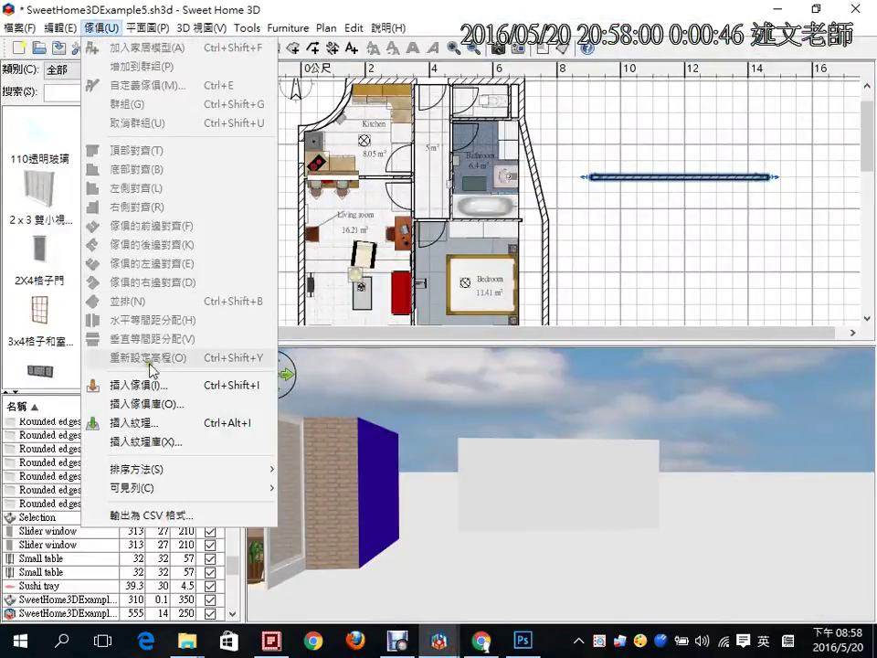
pyautogui.click(64, 291)
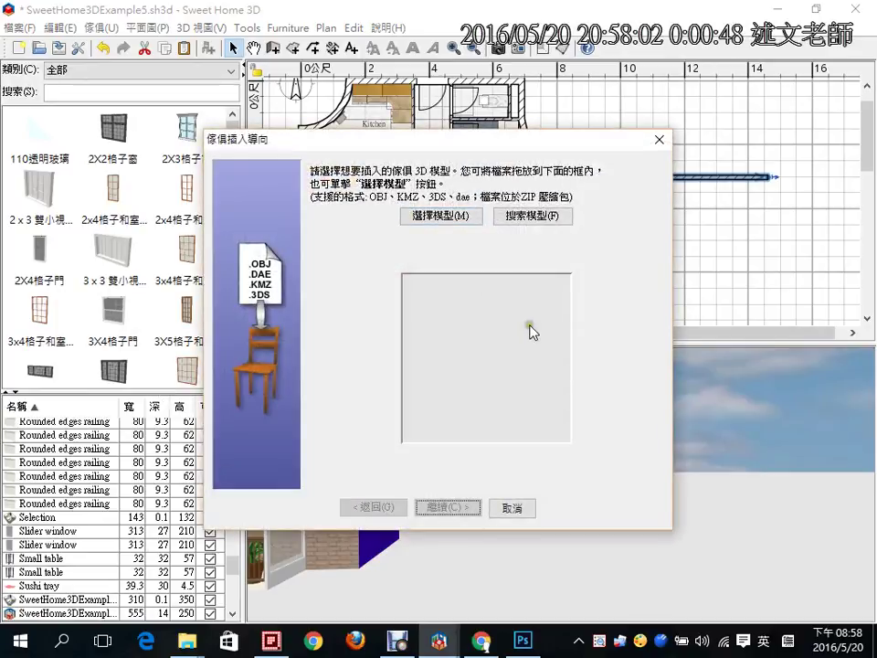
# - Browse to Desktop > Sweet Home 3D研習資料 > 免費3D模型 and pick apples.obj
pyautogui.click(447, 216)
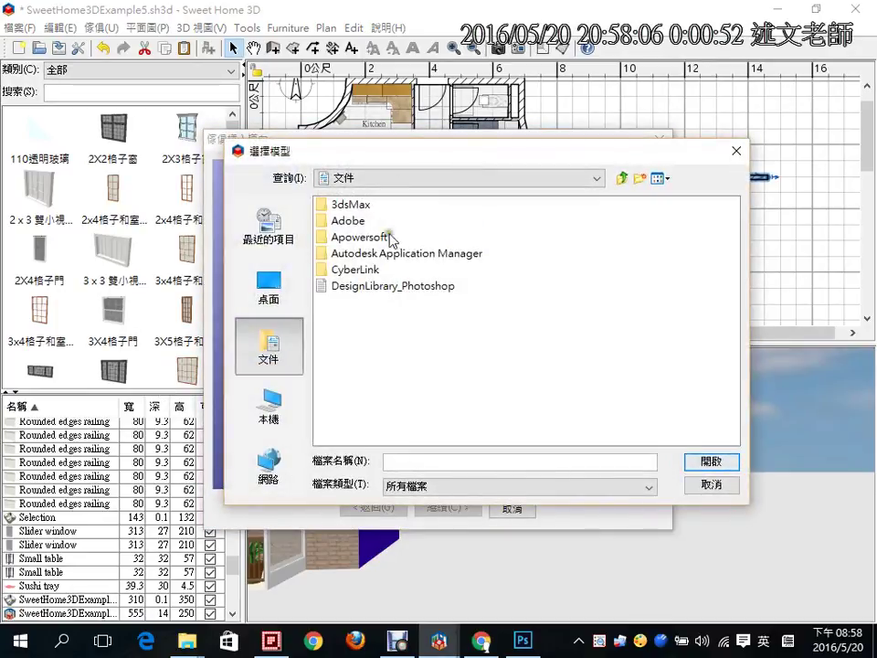
pyautogui.click(265, 288)
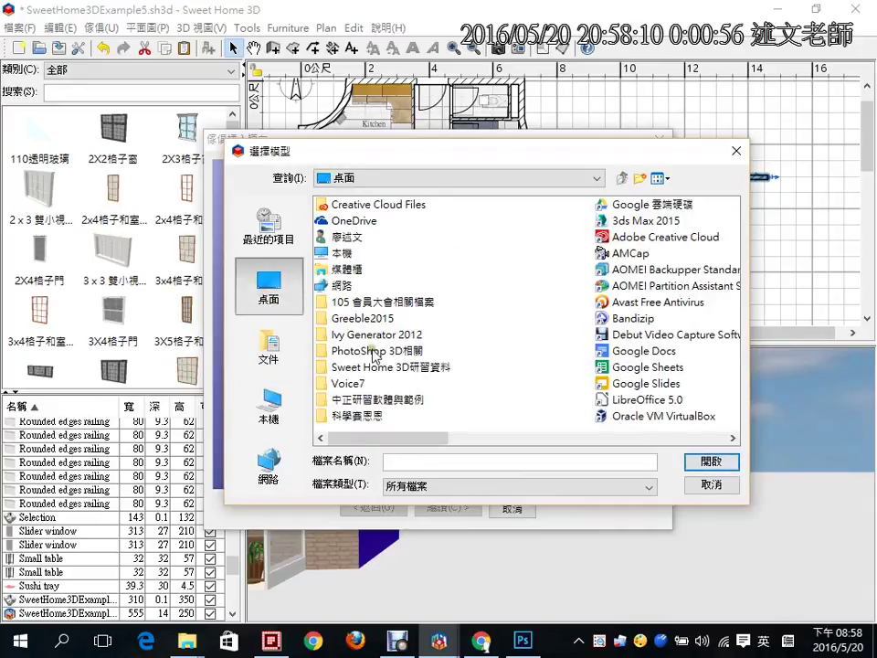
pyautogui.doubleClick(361, 366)
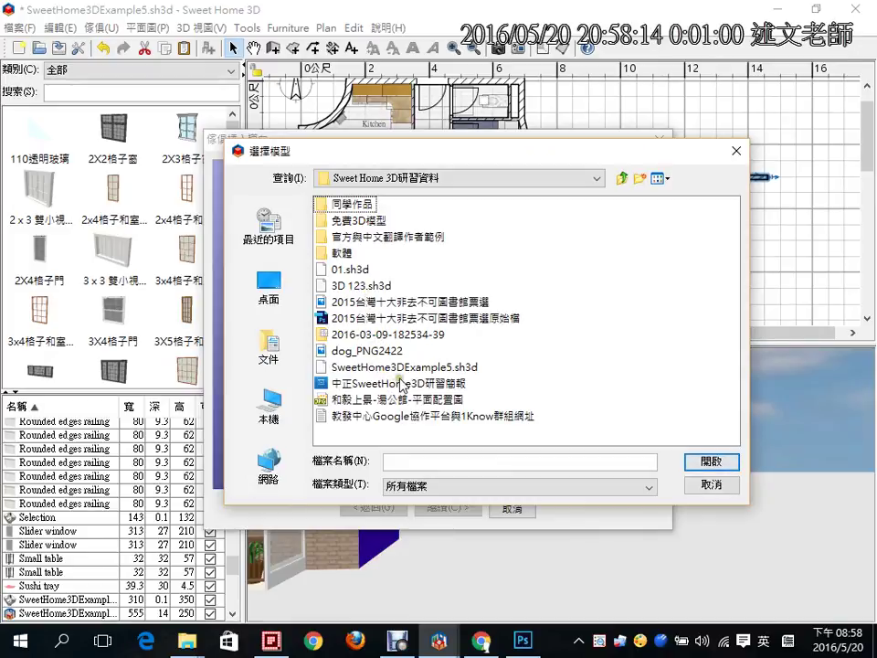
pyautogui.doubleClick(349, 222)
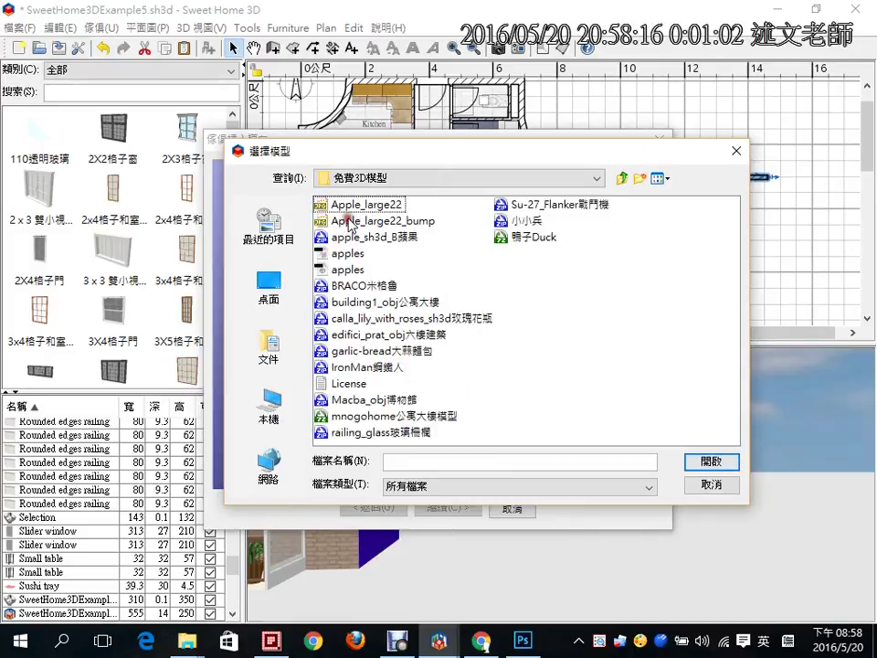
pyautogui.click(347, 271)
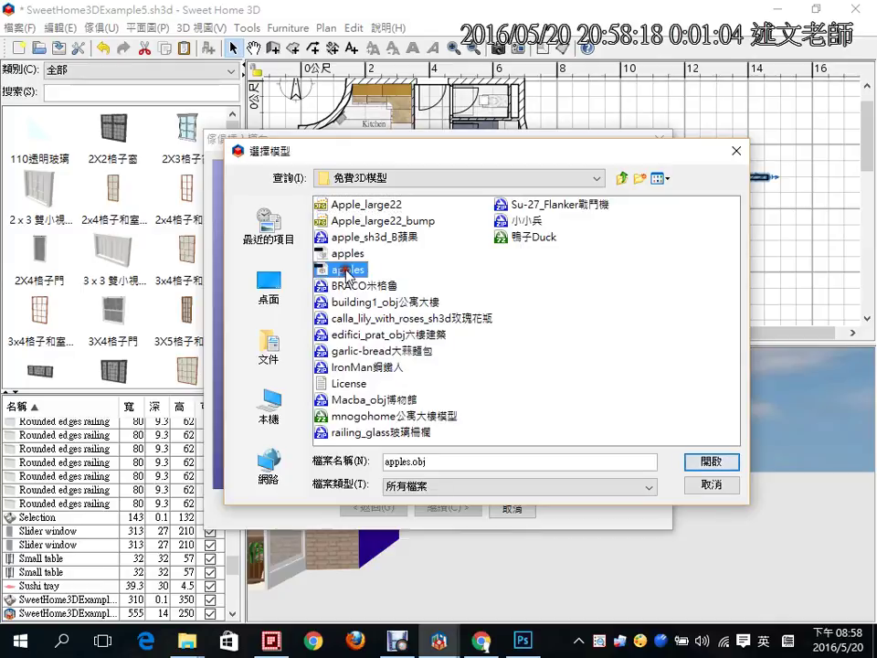
# - Load apples.obj, step through the orientation and name/size pages, then cancel the import
pyautogui.click(706, 461)
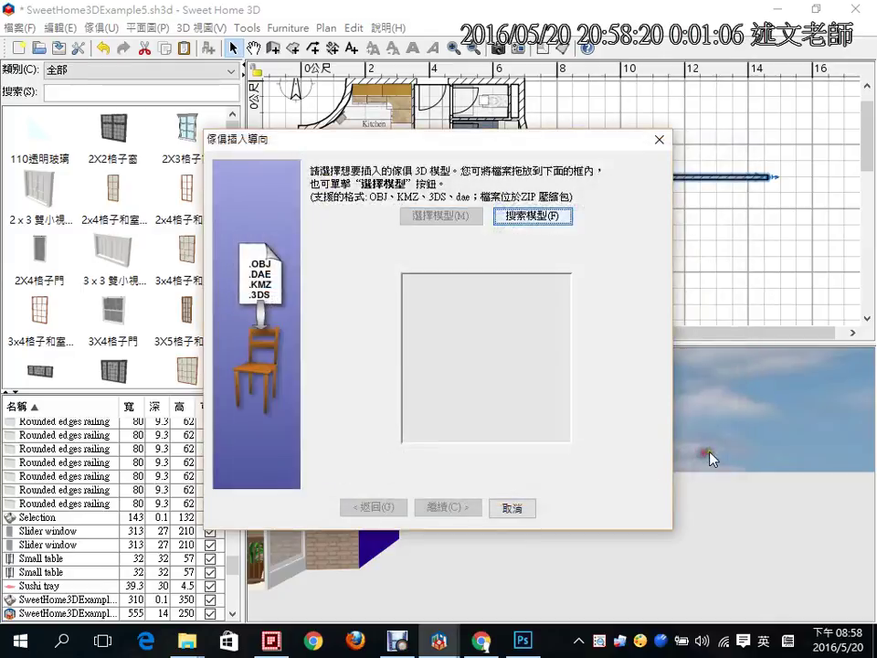
pyautogui.click(467, 508)
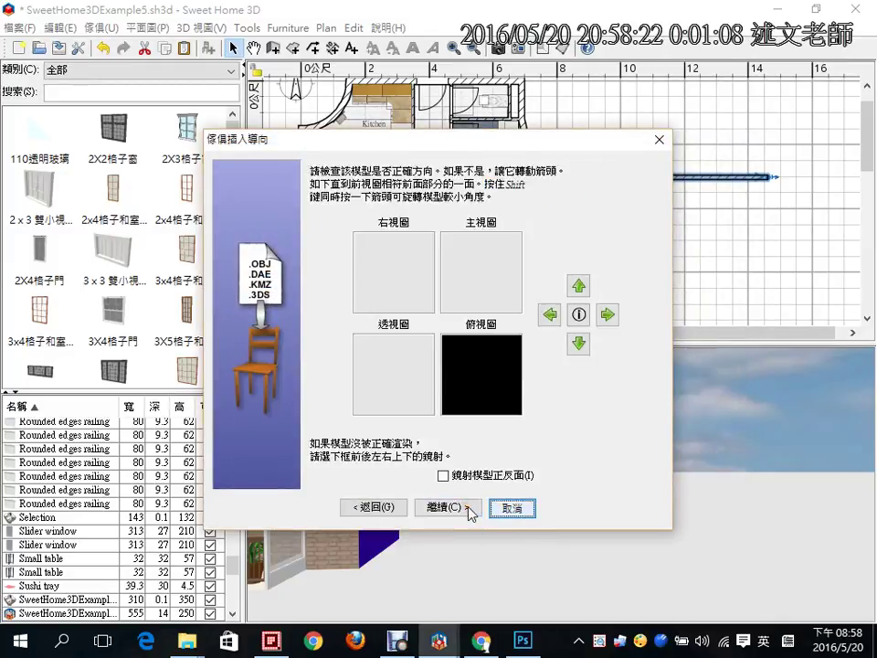
pyautogui.click(467, 508)
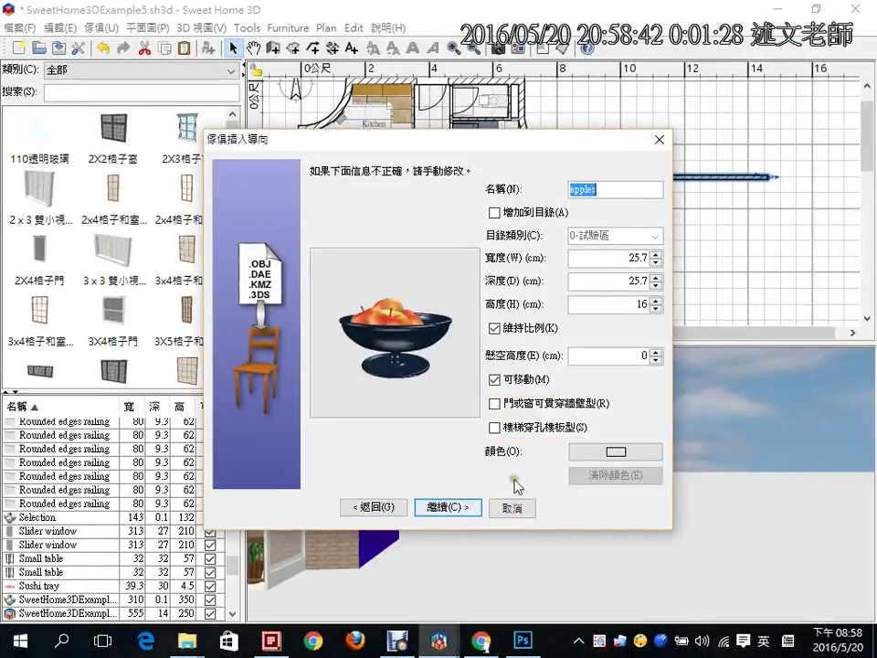
pyautogui.click(511, 508)
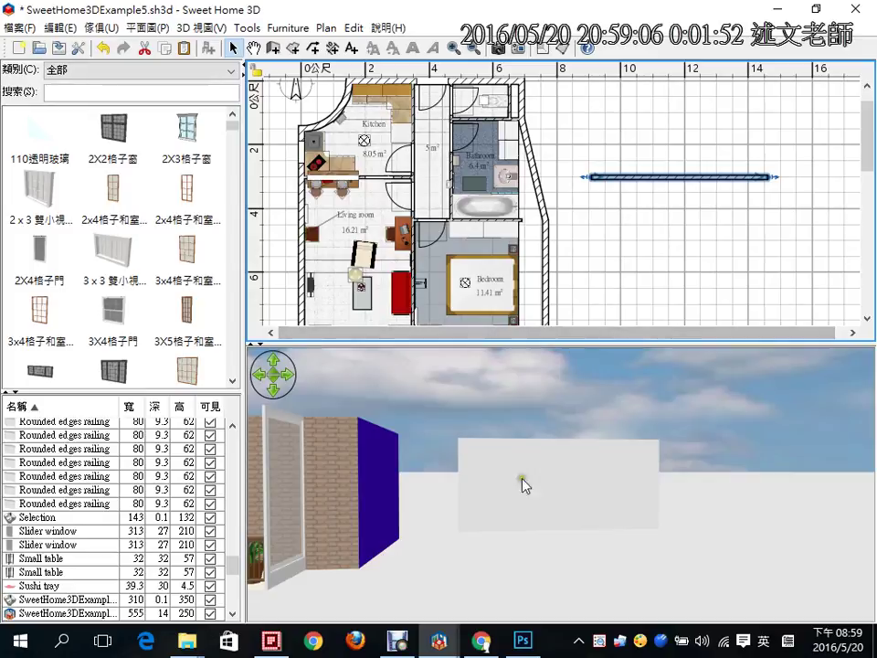
# - Add level 樓層 1 from the plan's context menu and enlarge the plan area
pyautogui.moveTo(348, 512)
pyautogui.mouseDown()
pyautogui.moveTo(434, 571)
pyautogui.moveTo(458, 555)
pyautogui.moveTo(464, 529)
pyautogui.mouseUp()
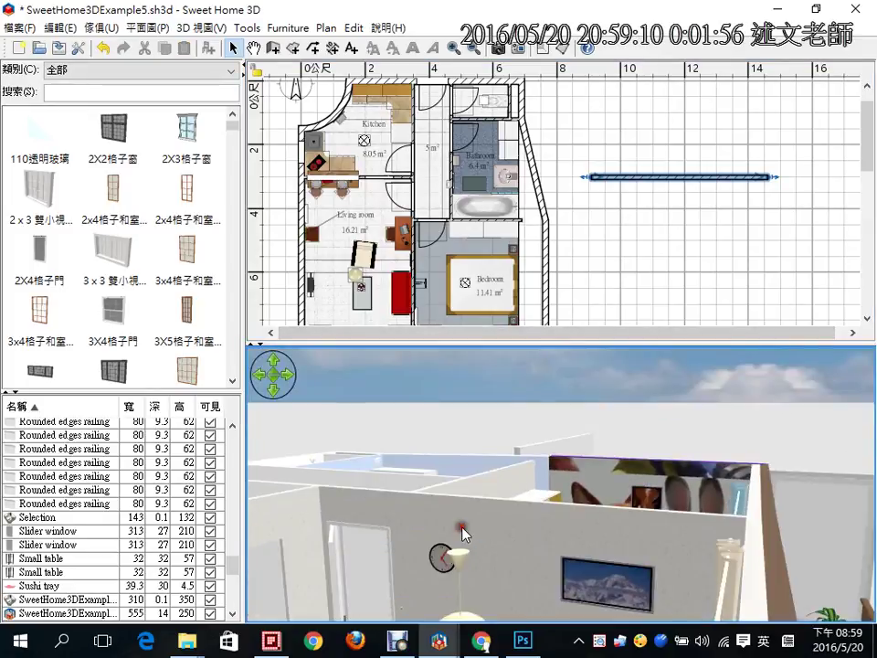
pyautogui.rightClick(279, 137)
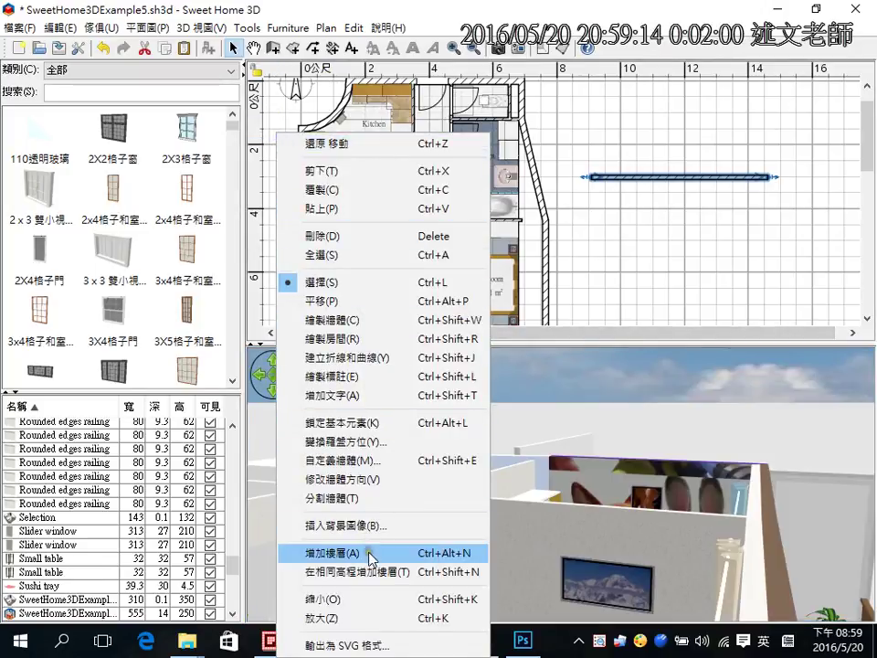
pyautogui.click(379, 578)
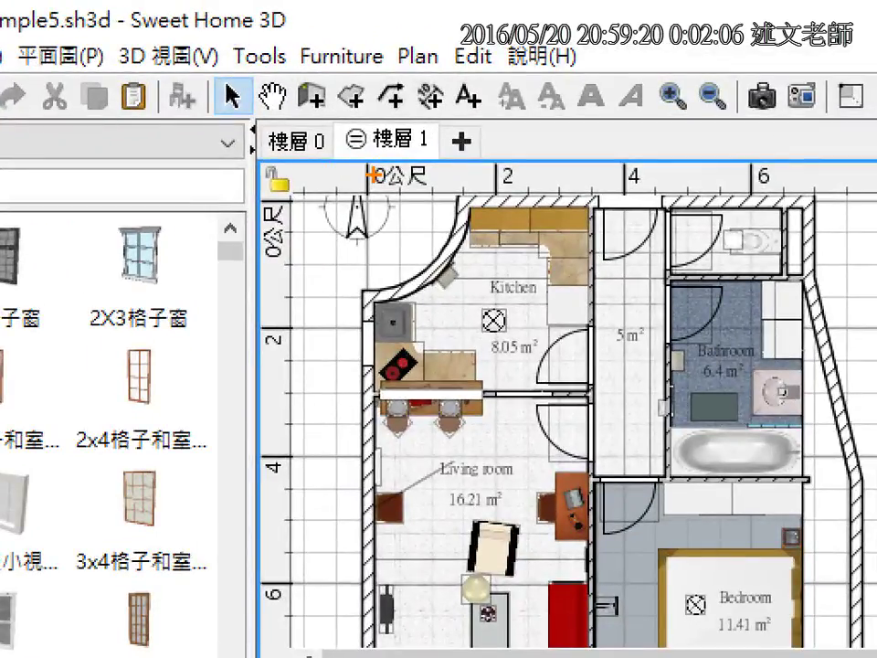
pyautogui.moveTo(398, 156); pyautogui.dragTo(340, 217)
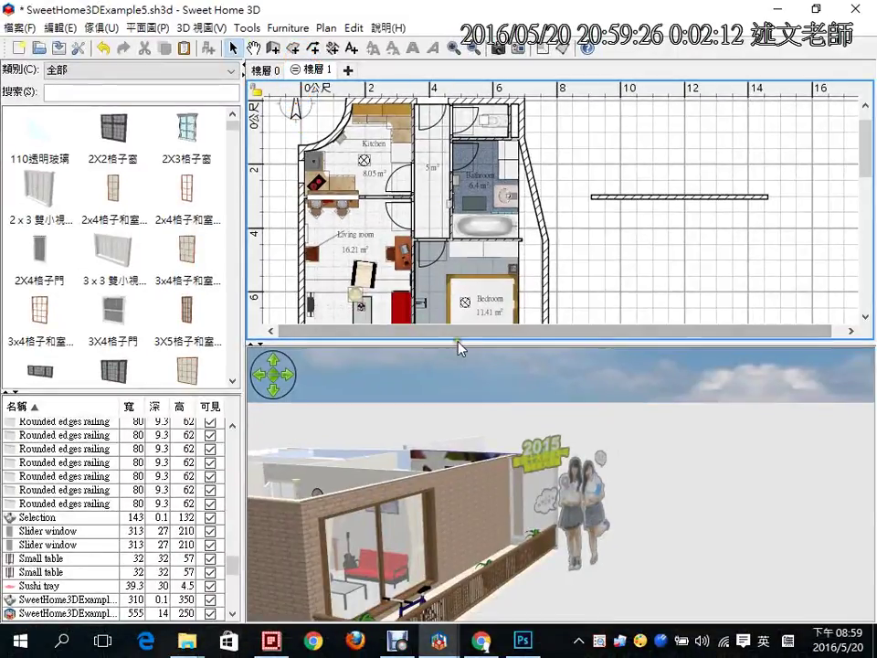
pyautogui.moveTo(456, 343); pyautogui.dragTo(457, 427)
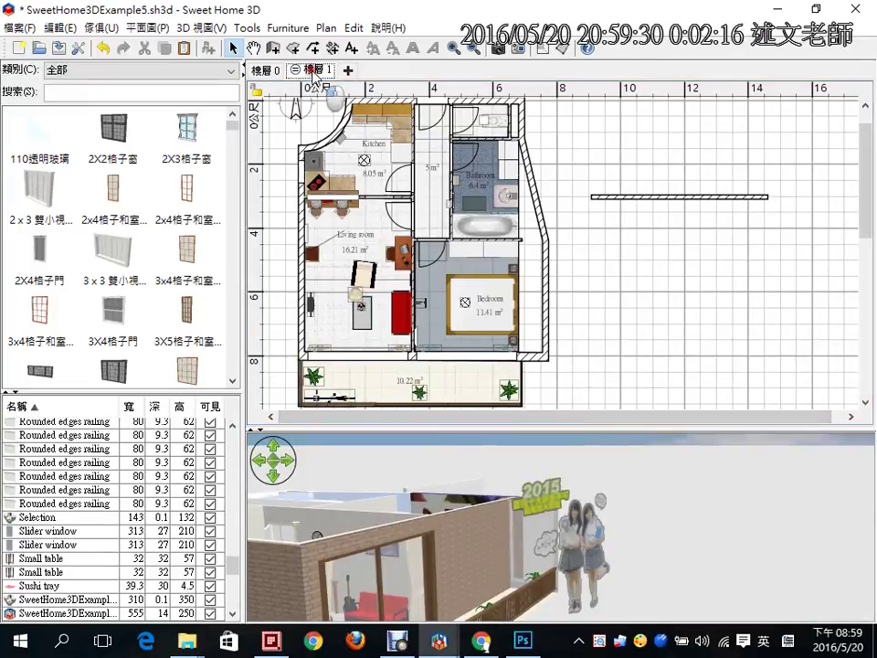
# - Change level 樓層 1's elevation to 180 cm in its level settings, keeping the 250 cm height
pyautogui.doubleClick(314, 73)
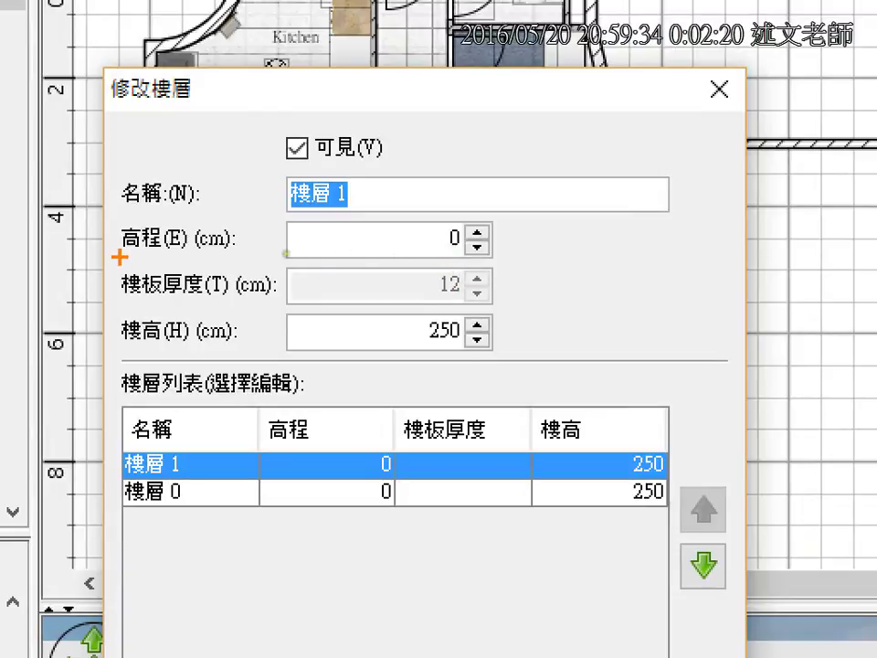
pyautogui.moveTo(121, 254); pyautogui.dragTo(463, 248)
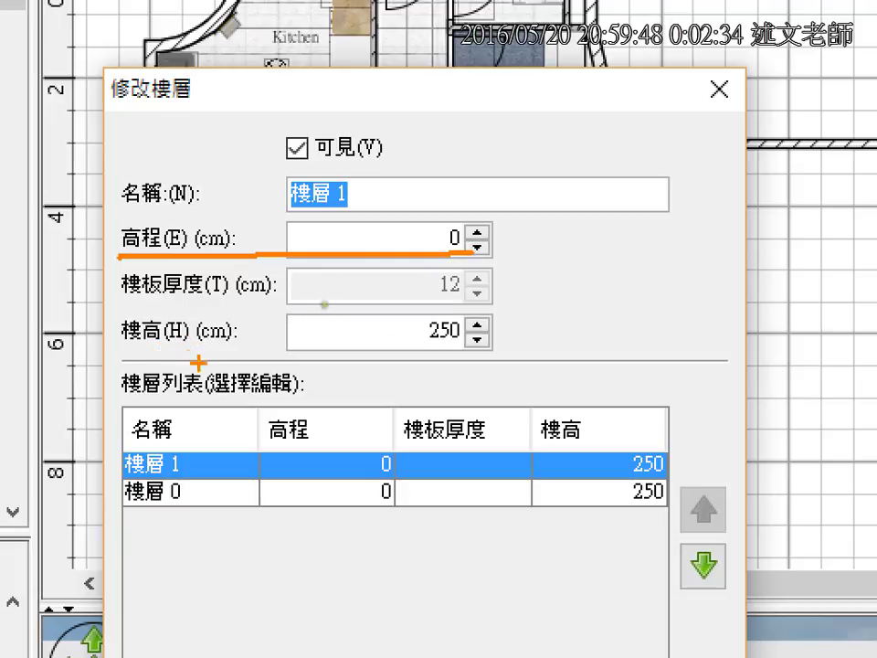
pyautogui.moveTo(447, 373)
pyautogui.mouseDown()
pyautogui.moveTo(393, 352)
pyautogui.moveTo(519, 391)
pyautogui.moveTo(402, 406)
pyautogui.mouseUp()
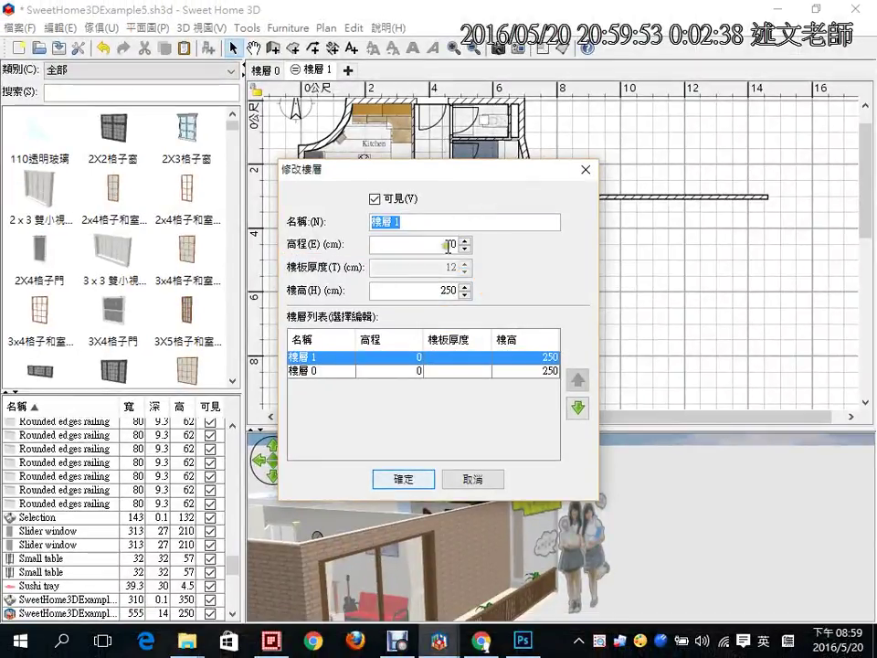
pyautogui.click(452, 245)
pyautogui.write('18')
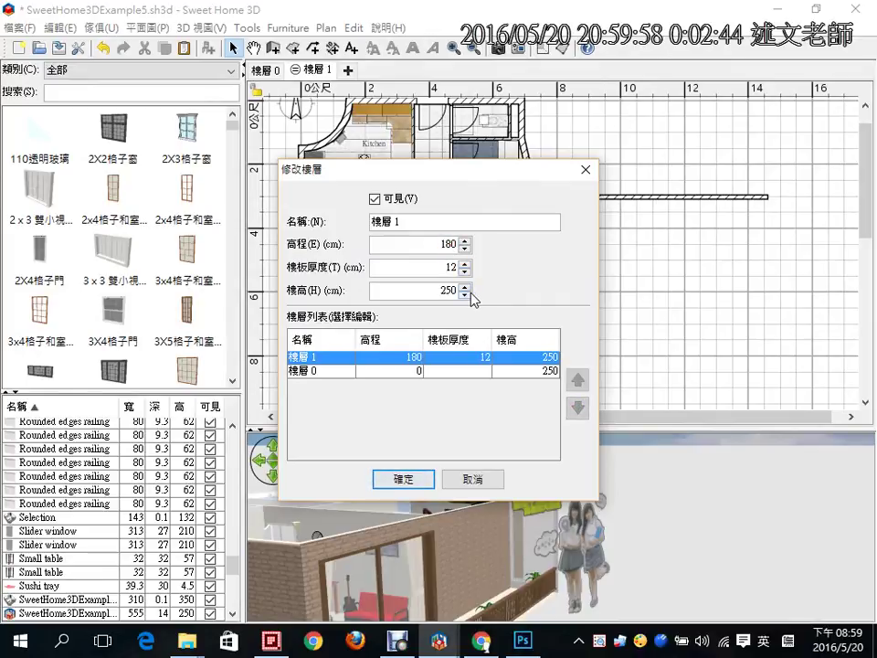
pyautogui.click(407, 480)
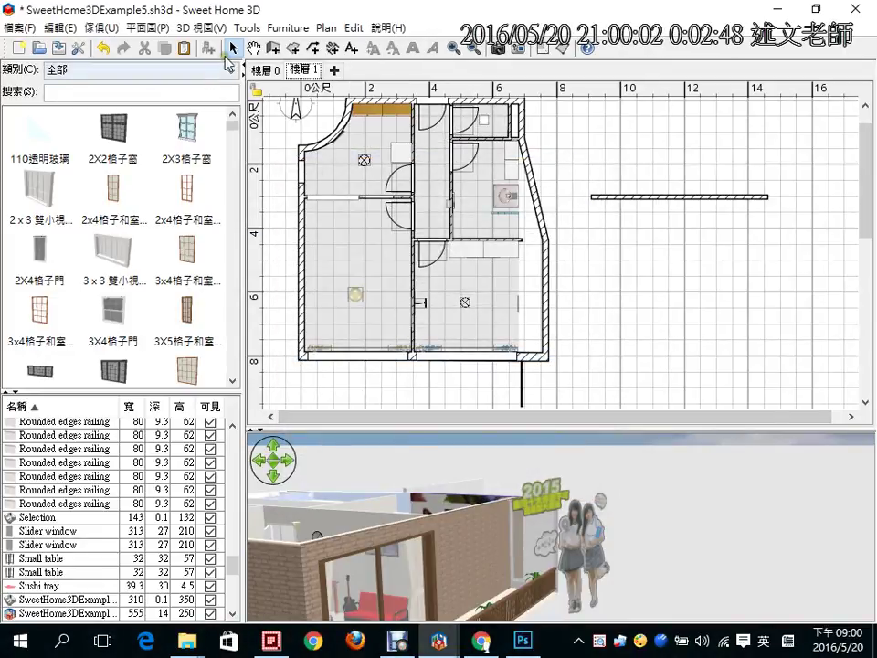
# - Draw a 12.73 m² rectangular room from the left wall to the middle and lower walls on 樓層 1
pyautogui.click(292, 49)
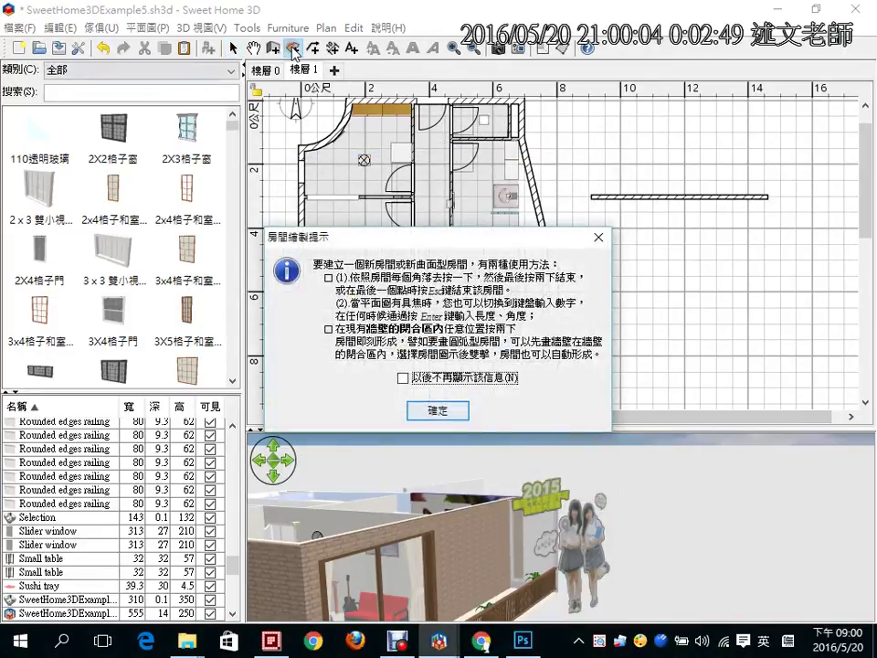
pyautogui.click(452, 407)
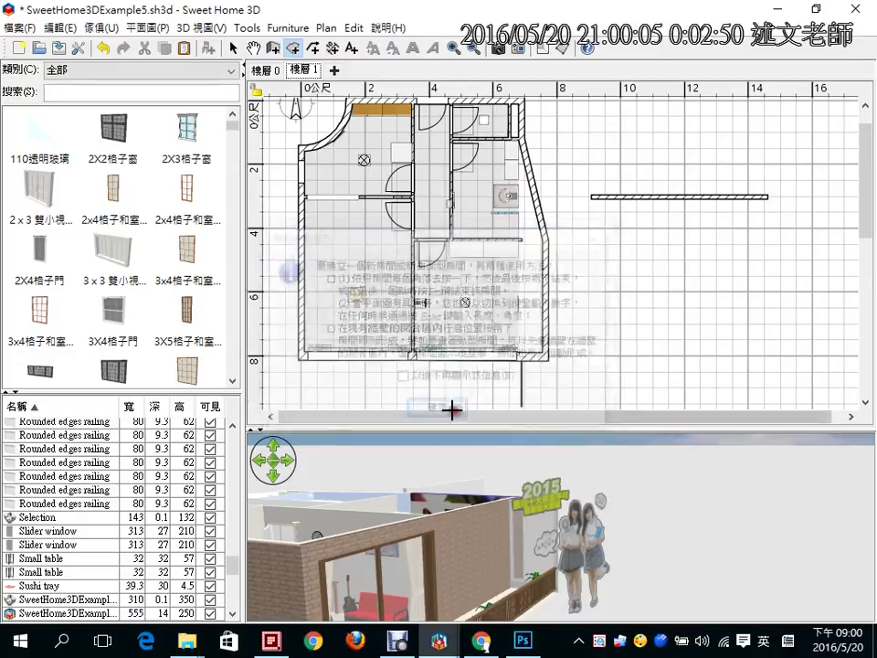
pyautogui.click(305, 230)
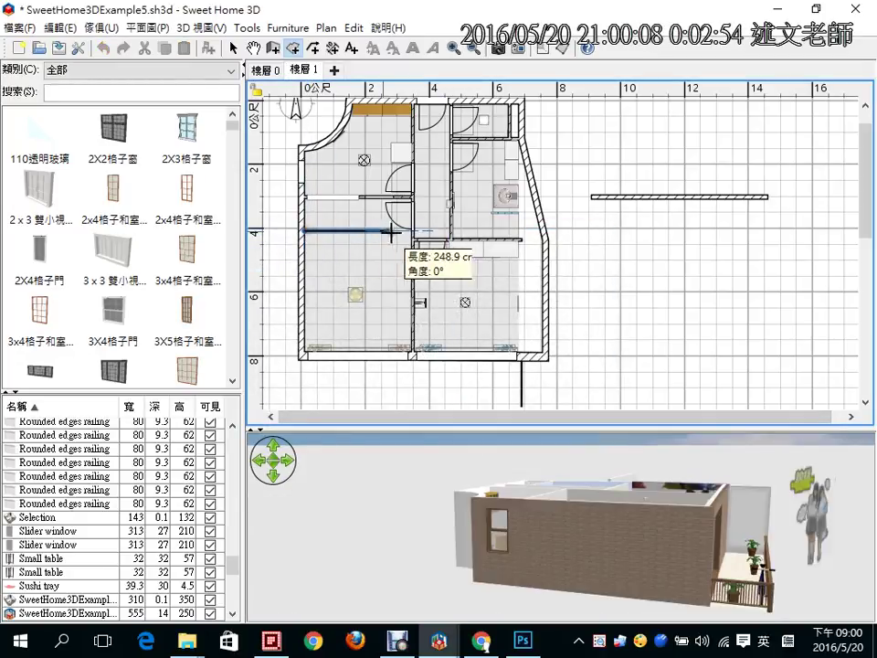
pyautogui.click(412, 230)
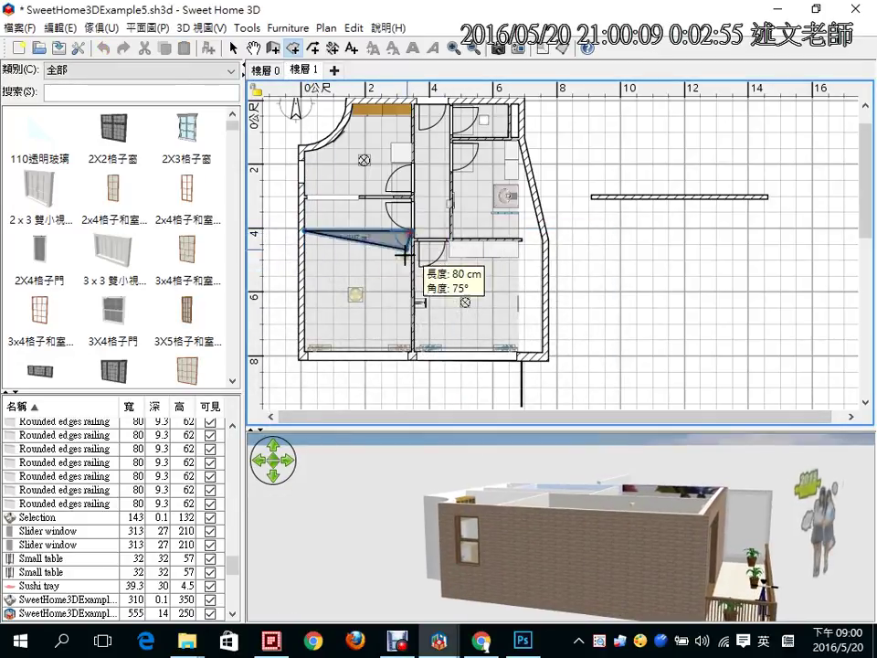
pyautogui.click(412, 351)
pyautogui.doubleClick(305, 347)
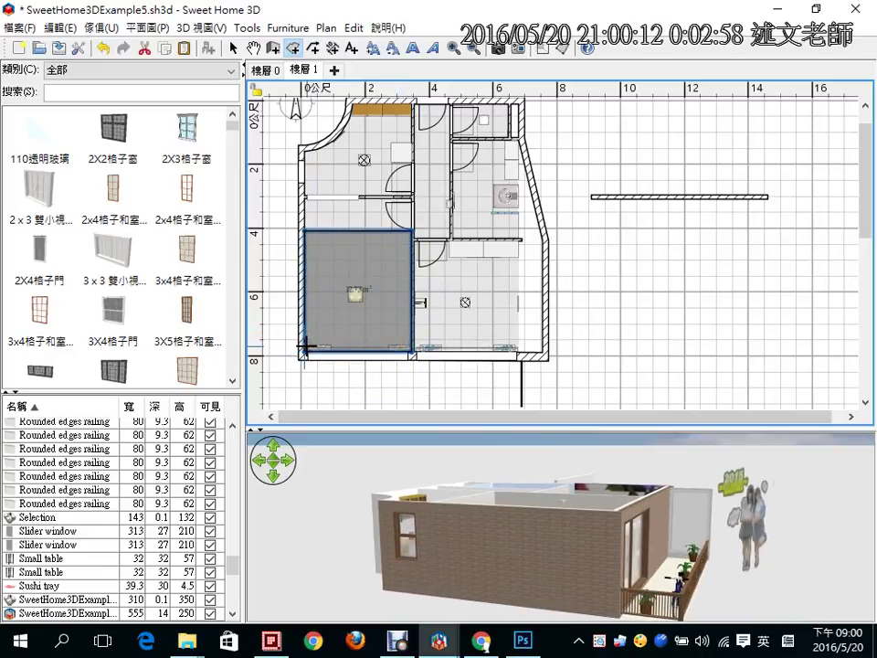
pyautogui.moveTo(504, 507)
pyautogui.mouseDown()
pyautogui.moveTo(507, 532)
pyautogui.moveTo(266, 584)
pyautogui.moveTo(165, 575)
pyautogui.mouseUp()
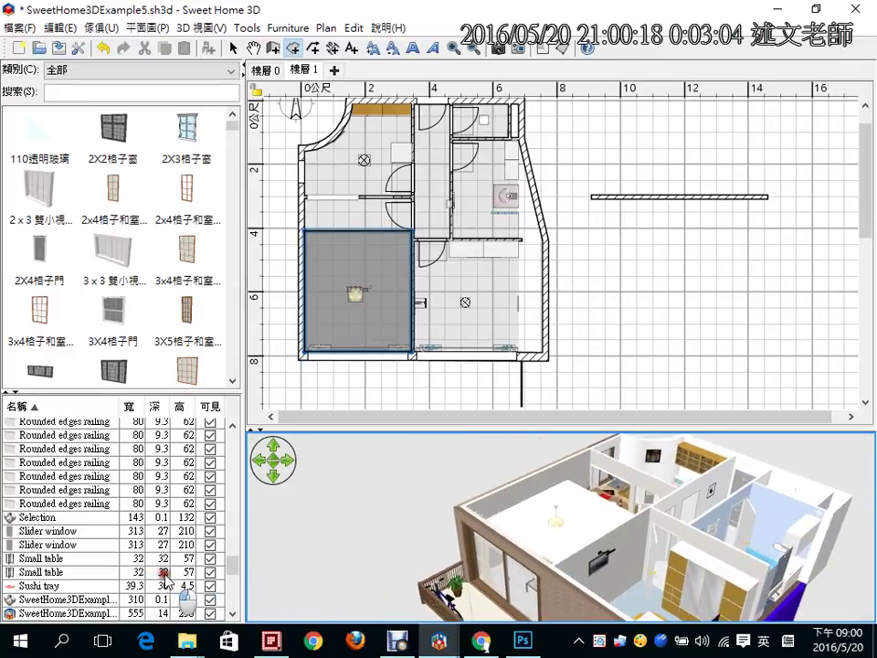
pyautogui.moveTo(165, 575); pyautogui.dragTo(342, 583)
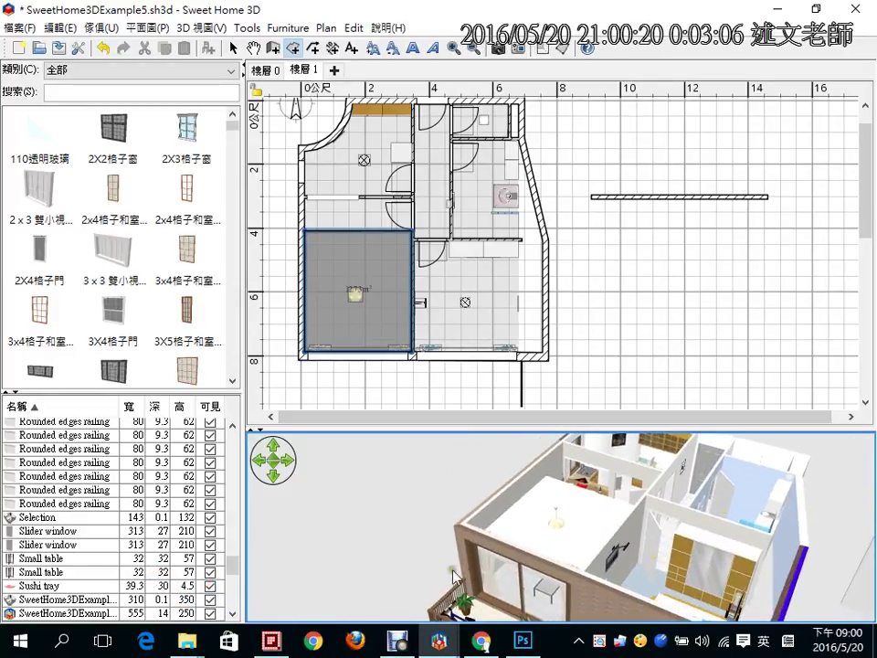
pyautogui.moveTo(546, 507); pyautogui.dragTo(584, 482)
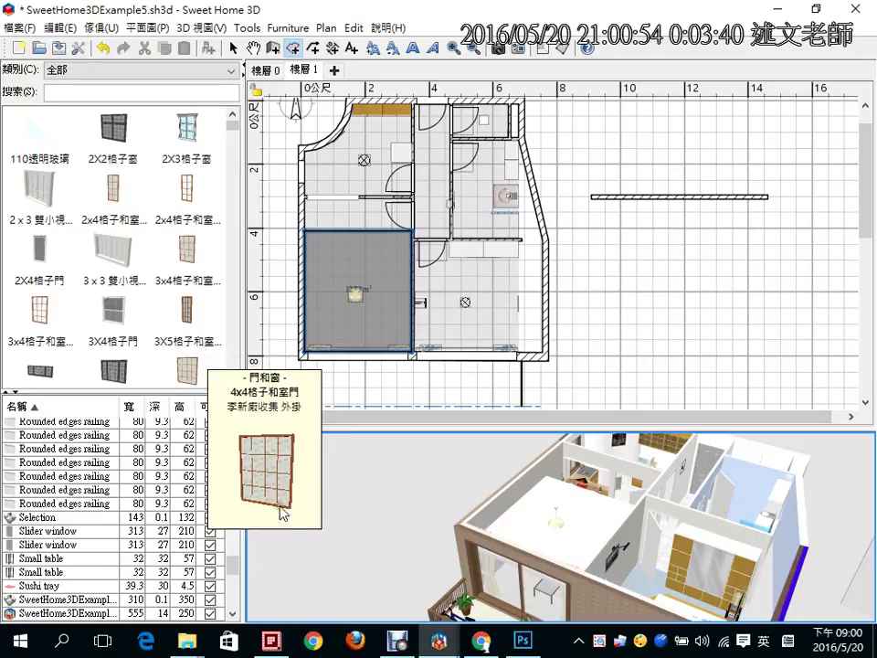
# - Close the extra 1Know lesson tab and return to the course page
pyautogui.click(482, 644)
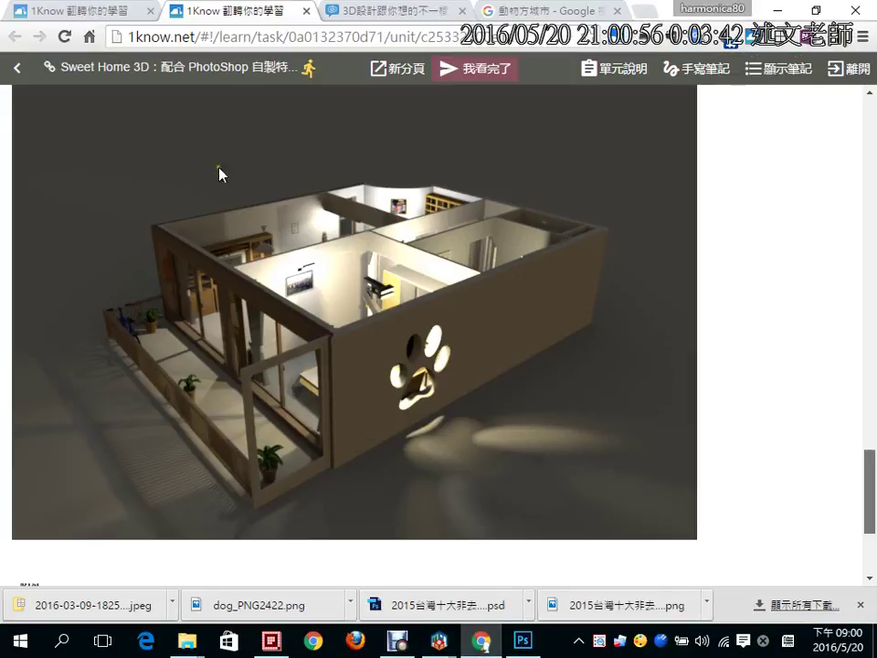
pyautogui.click(308, 13)
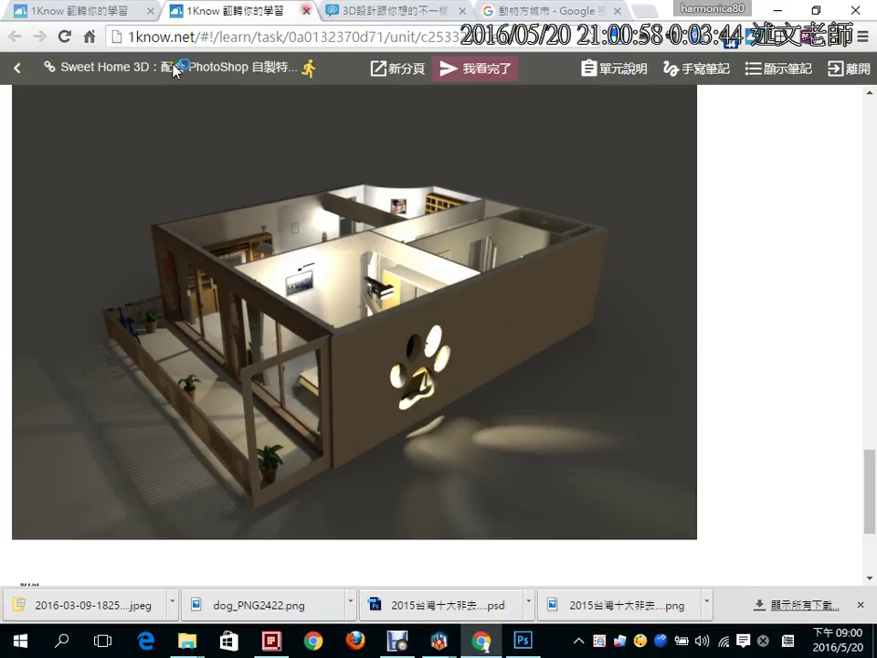
pyautogui.click(117, 10)
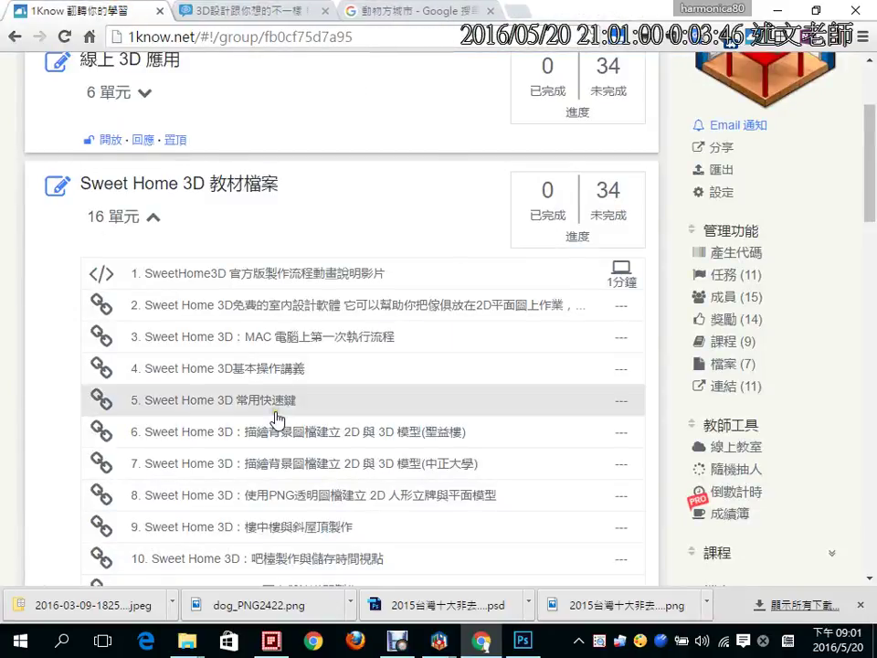
# - Scroll the course page and expand the FAQ 常見問題 list of 15 units
pyautogui.scroll(-3, 280, 418)
pyautogui.scroll(1, 301, 288)
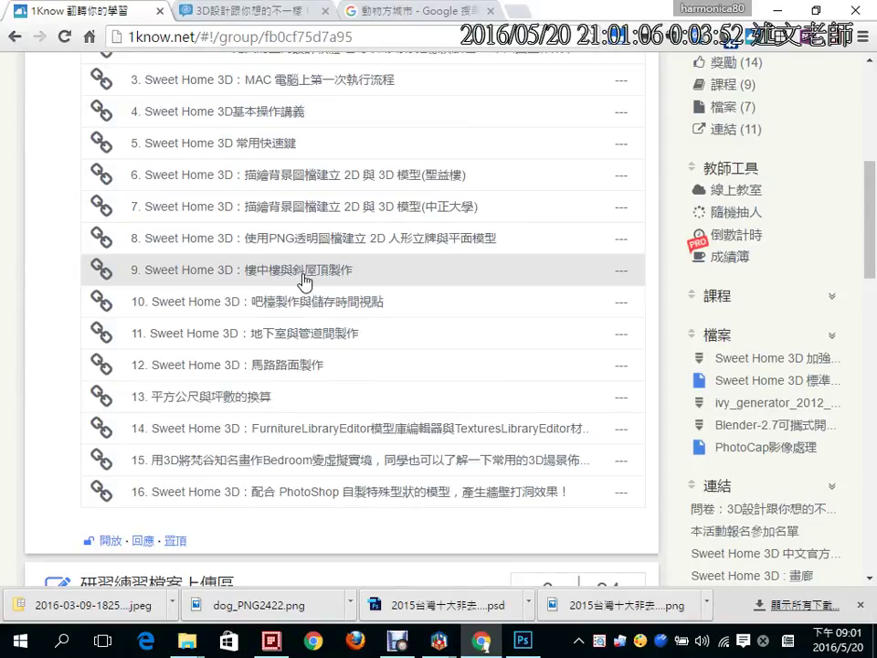
pyautogui.scroll(-3, 304, 280)
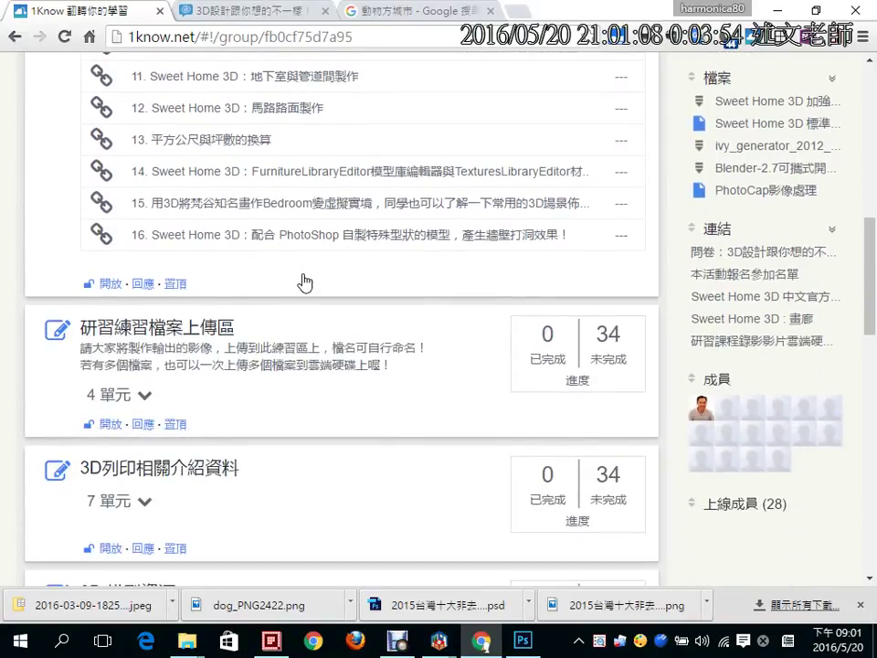
pyautogui.scroll(-4, 309, 333)
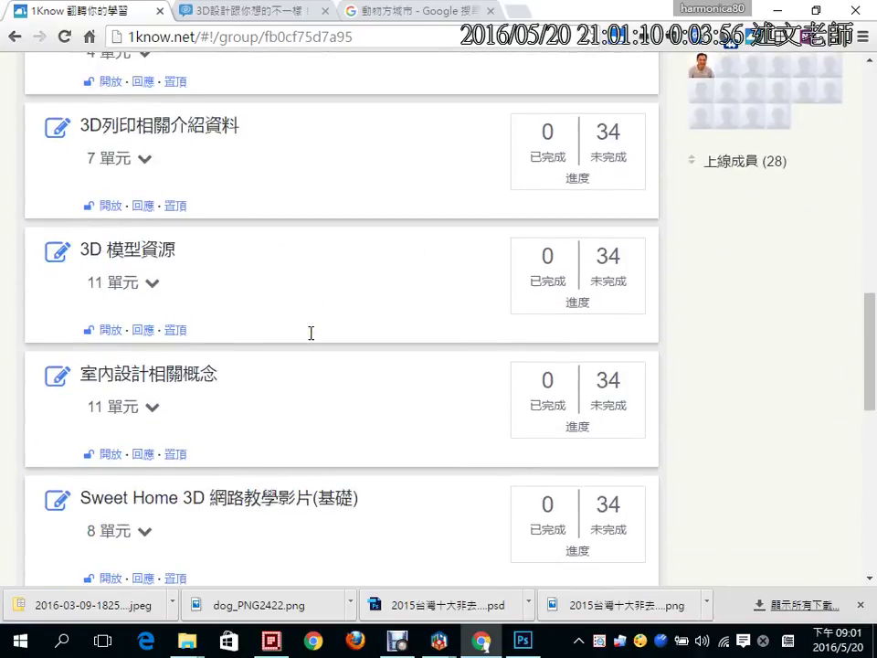
pyautogui.scroll(-4, 309, 332)
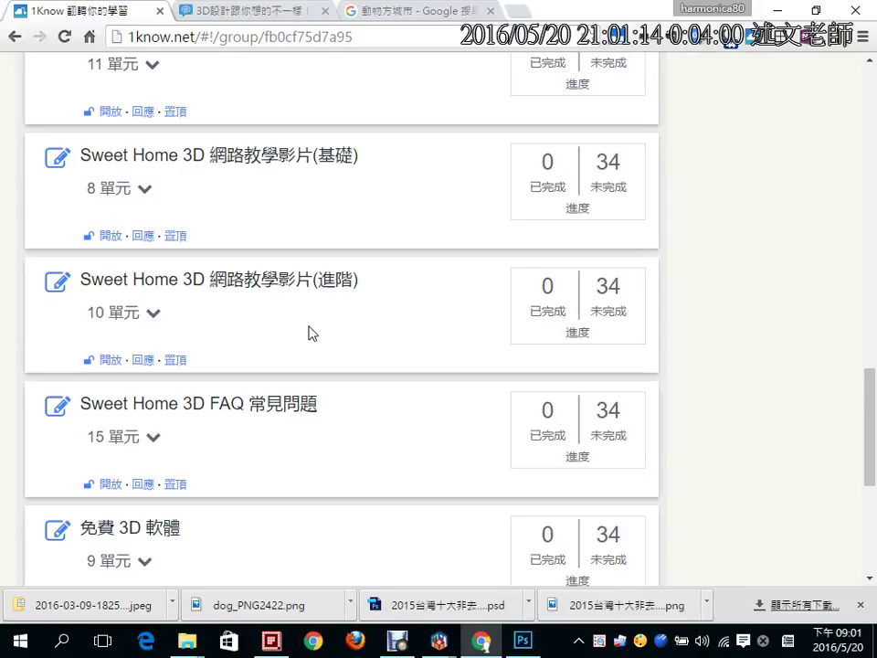
pyautogui.scroll(-2, 309, 333)
pyautogui.click(153, 276)
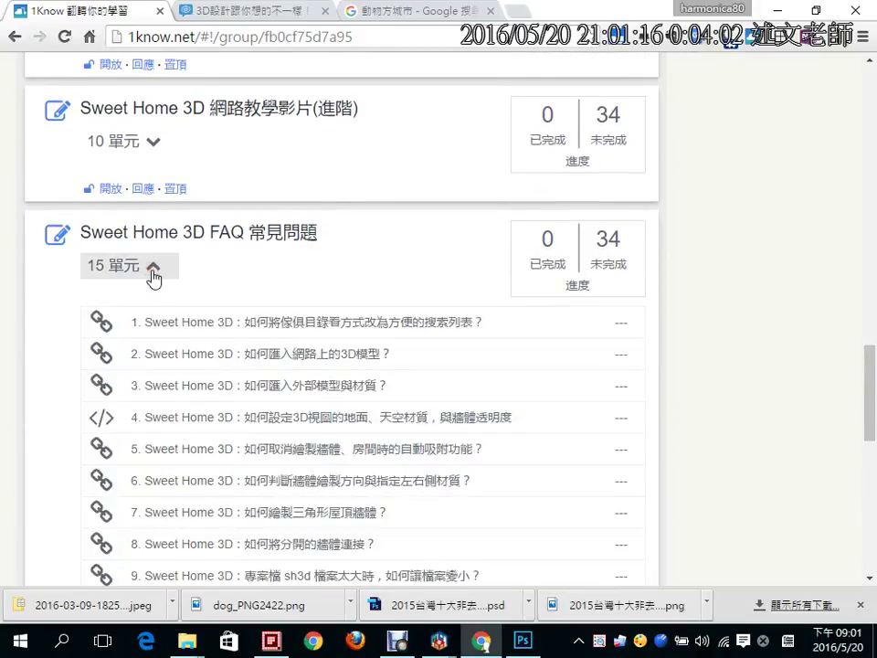
pyautogui.scroll(-1, 88, 356)
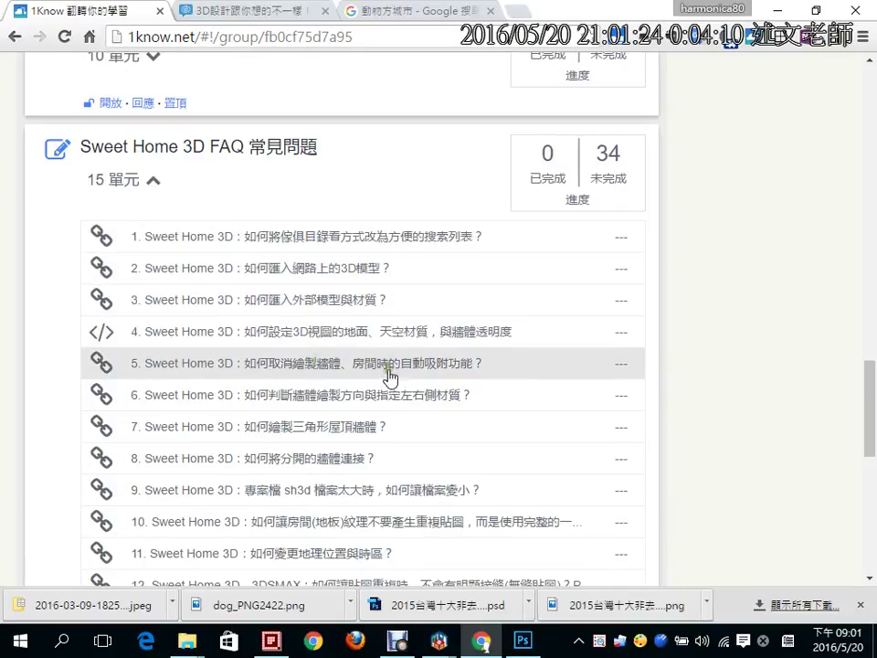
pyautogui.moveTo(439, 641)
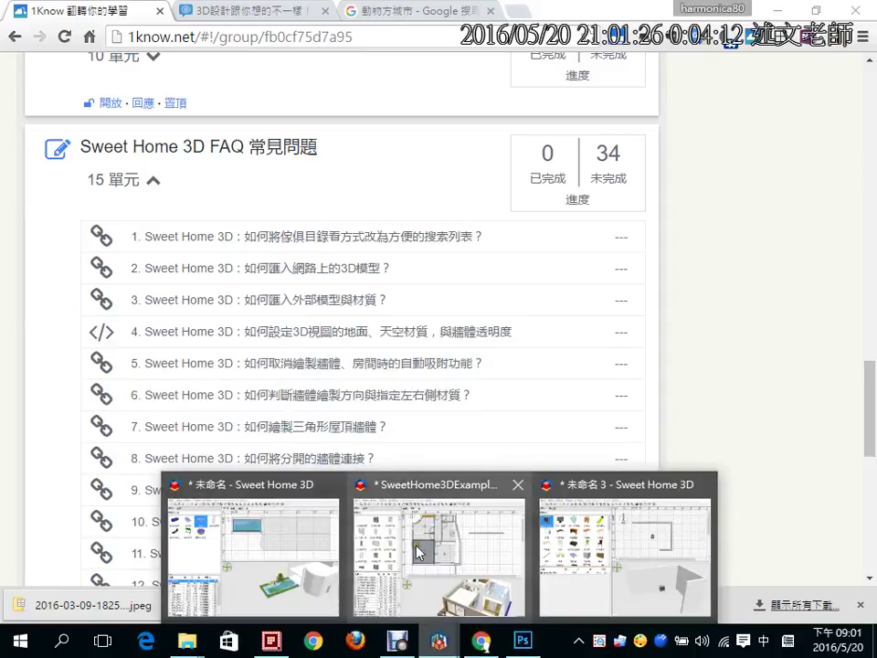
pyautogui.click(419, 551)
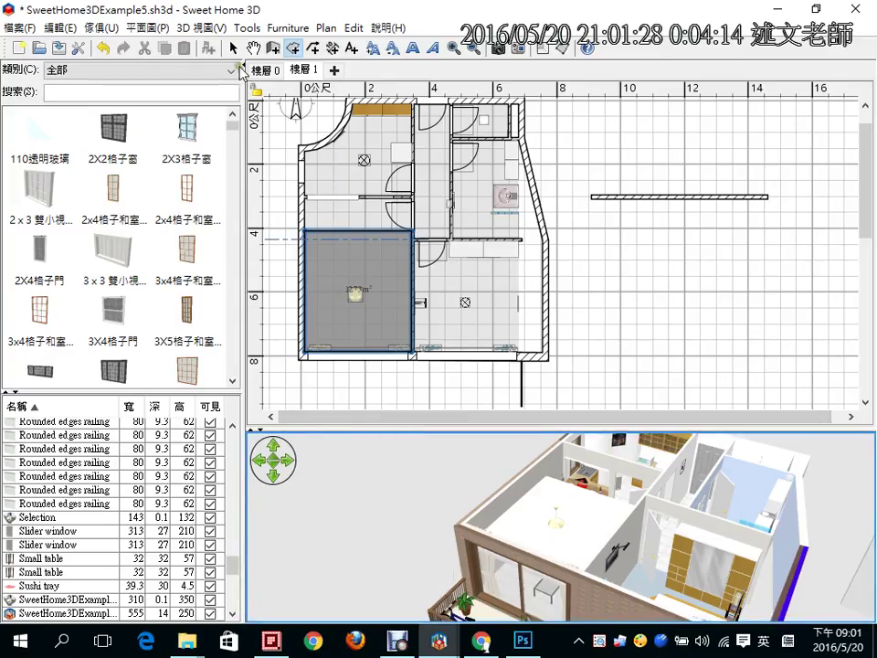
# - With the Select tool active, switch the furniture catalog to the 12樓梯 category
pyautogui.click(234, 47)
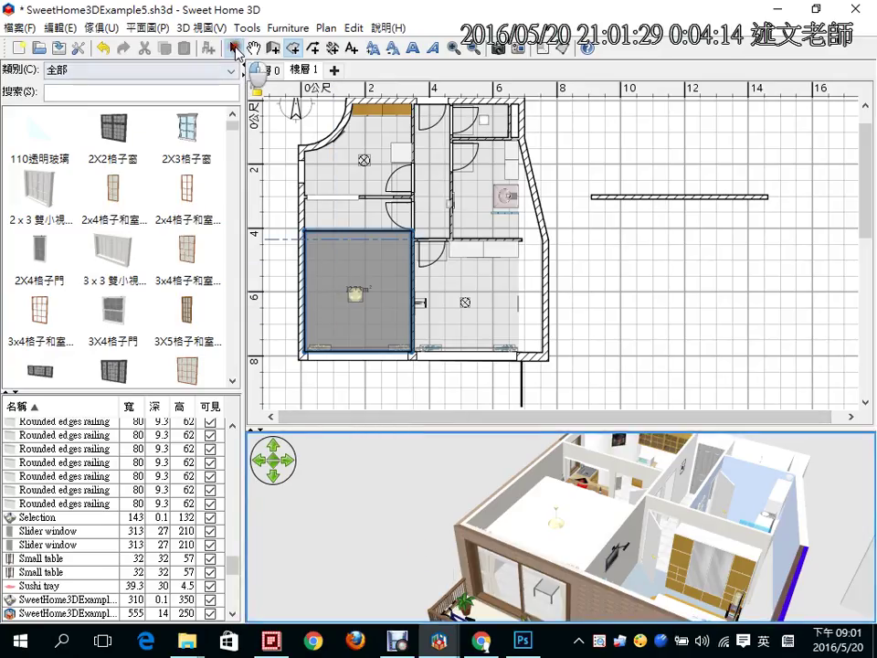
pyautogui.click(129, 77)
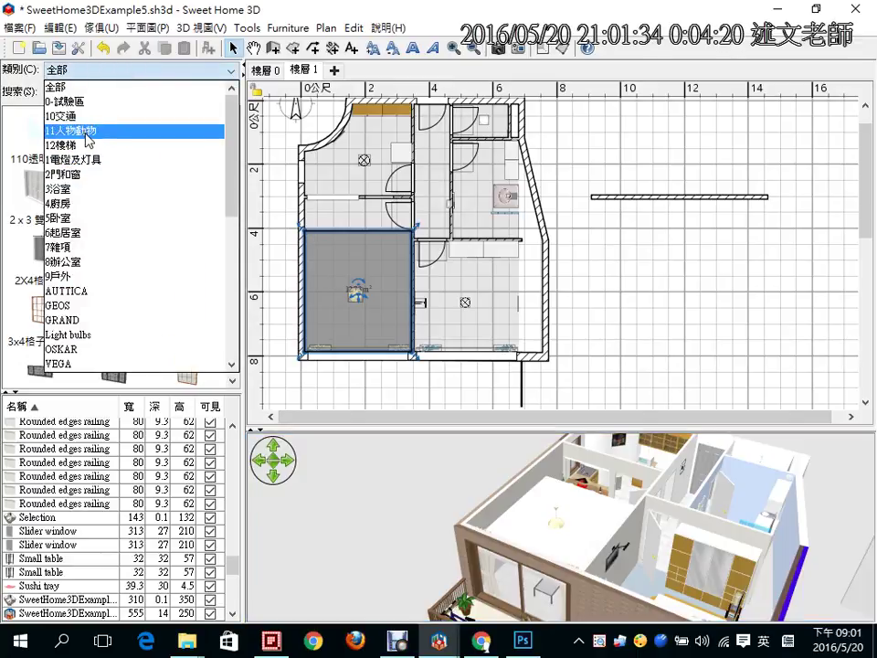
pyautogui.click(84, 145)
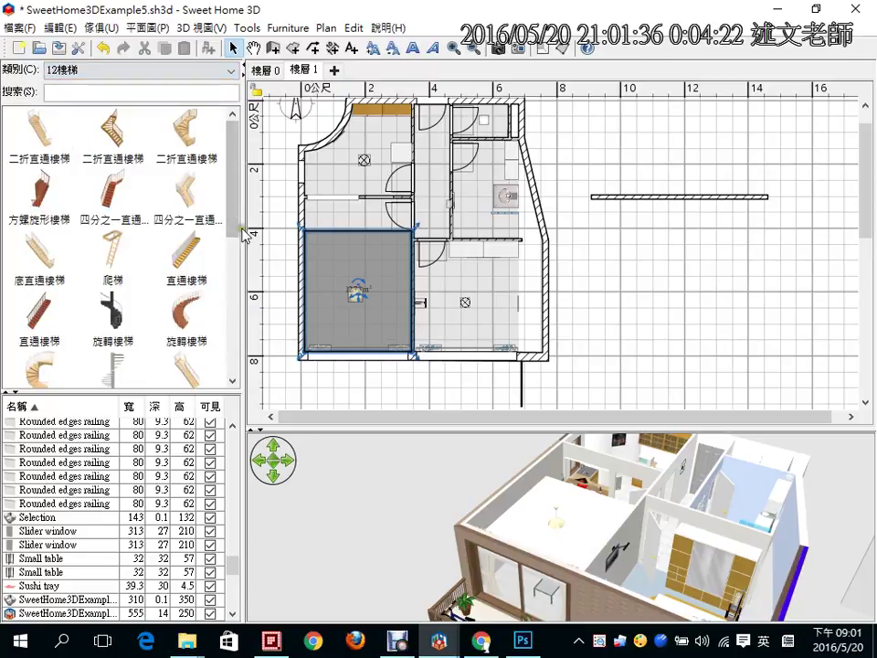
# - Try placing the 二折直通樓梯 staircase against the room's left wall, then delete it and reselect the room
pyautogui.moveTo(41, 128)
pyautogui.mouseDown()
pyautogui.moveTo(304, 235)
pyautogui.moveTo(342, 202)
pyautogui.mouseUp()
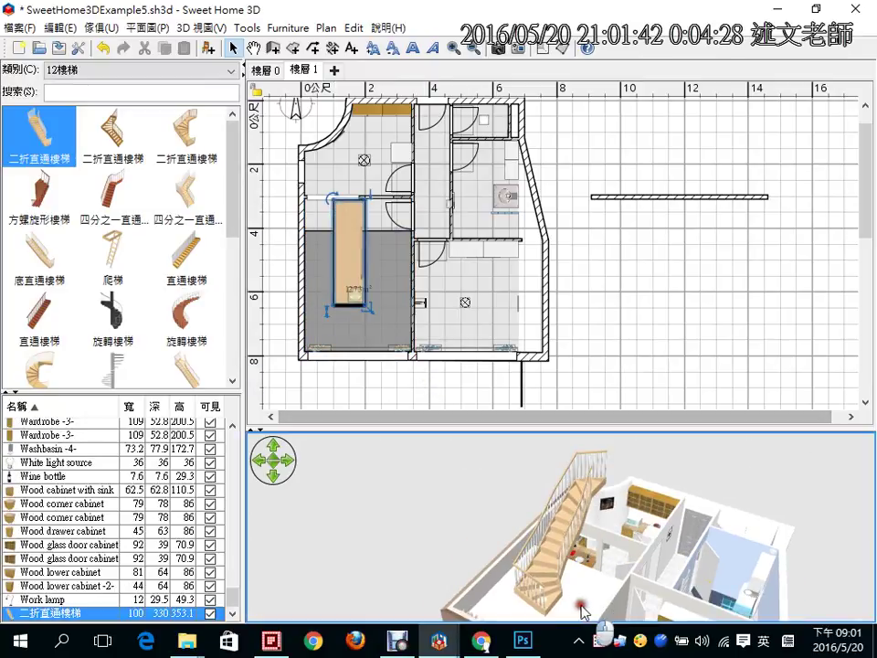
pyautogui.moveTo(581, 612); pyautogui.dragTo(464, 532)
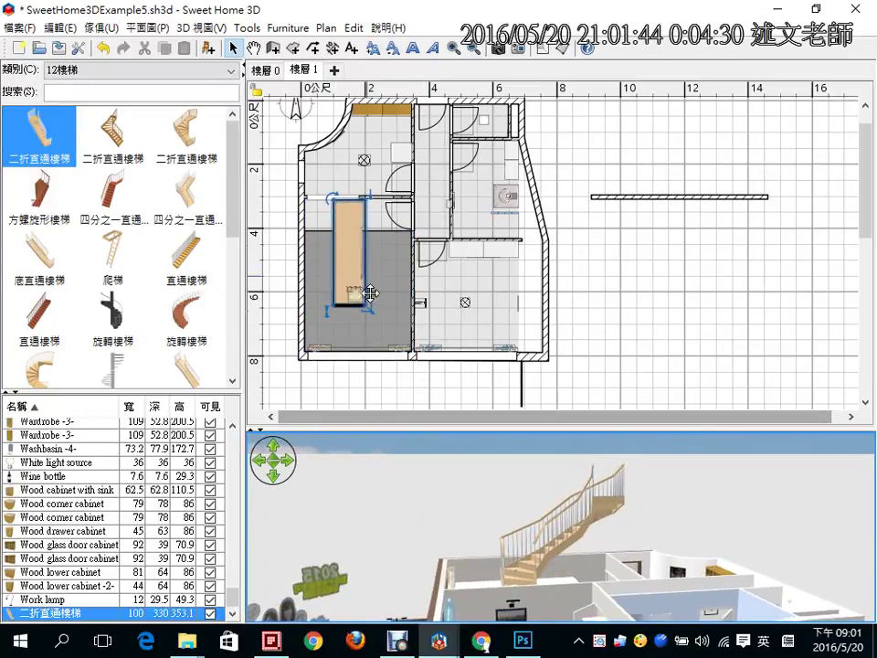
pyautogui.moveTo(370, 292); pyautogui.dragTo(333, 210)
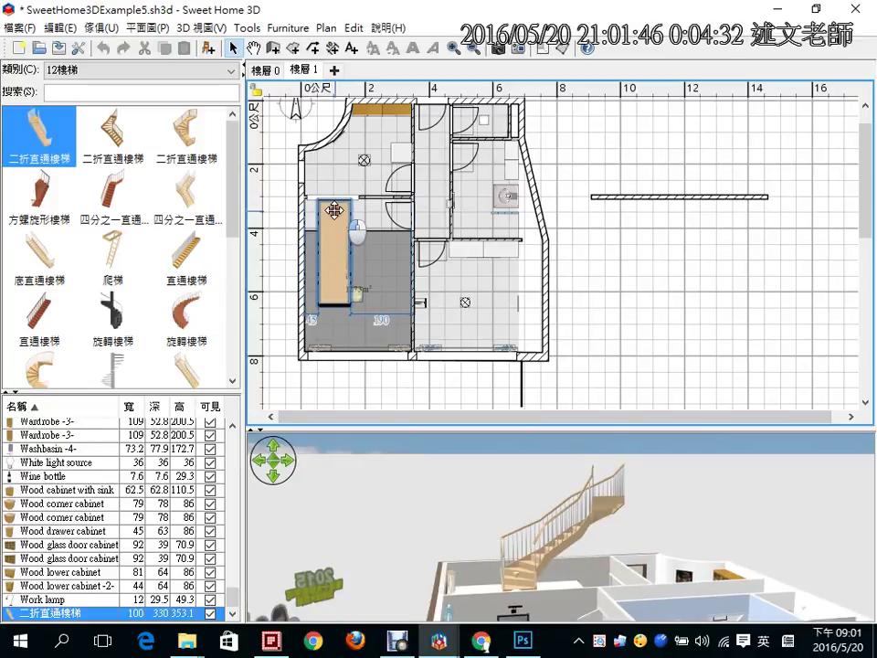
pyautogui.press('Delete')
pyautogui.click(340, 223)
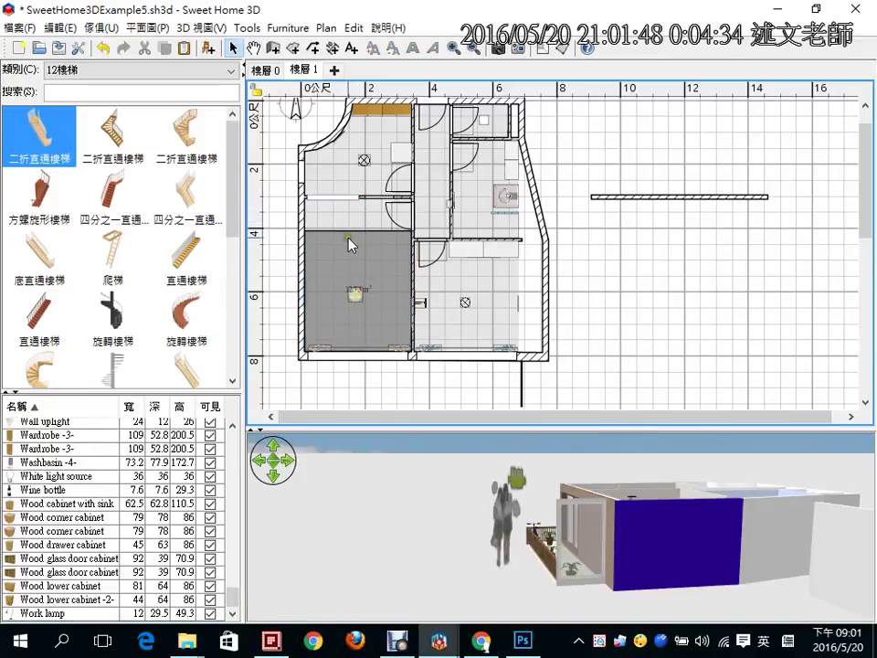
# - Drag the room's top-left corner down and nudge the top-right corner to slant its top edge
pyautogui.moveTo(302, 231); pyautogui.dragTo(304, 274)
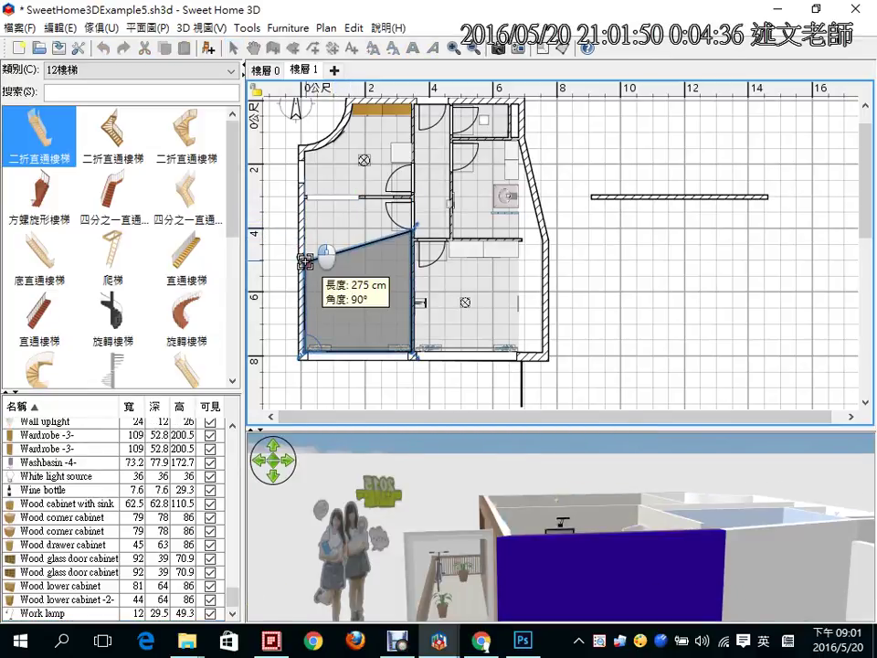
pyautogui.moveTo(412, 231)
pyautogui.mouseDown()
pyautogui.moveTo(415, 258)
pyautogui.moveTo(402, 270)
pyautogui.moveTo(408, 250)
pyautogui.mouseUp()
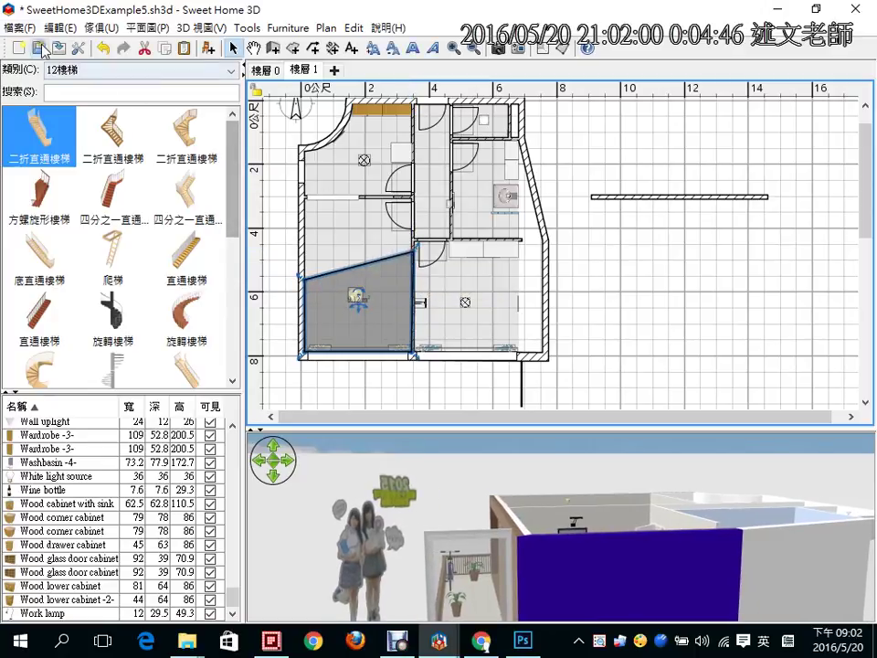
pyautogui.click(18, 28)
# - Turn off magnetism (自動吸附) in the program preferences
pyautogui.click(33, 282)
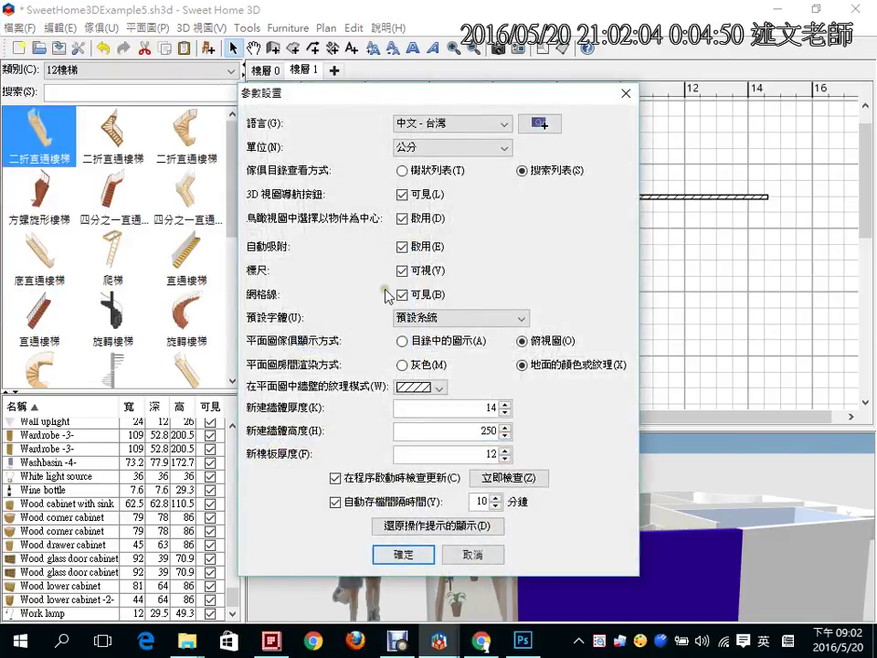
pyautogui.moveTo(239, 230); pyautogui.dragTo(459, 261)
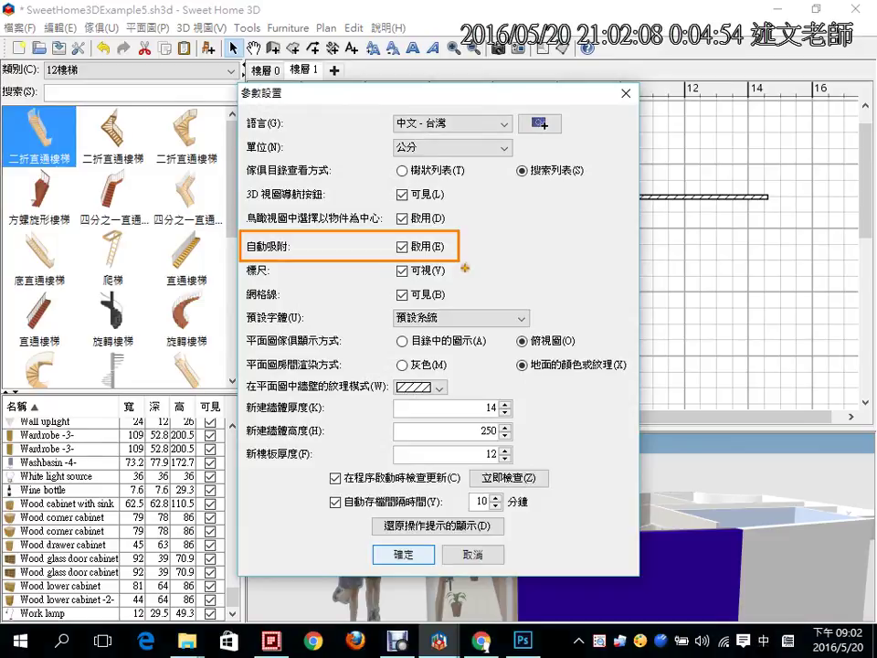
pyautogui.press('Escape')
pyautogui.click(401, 247)
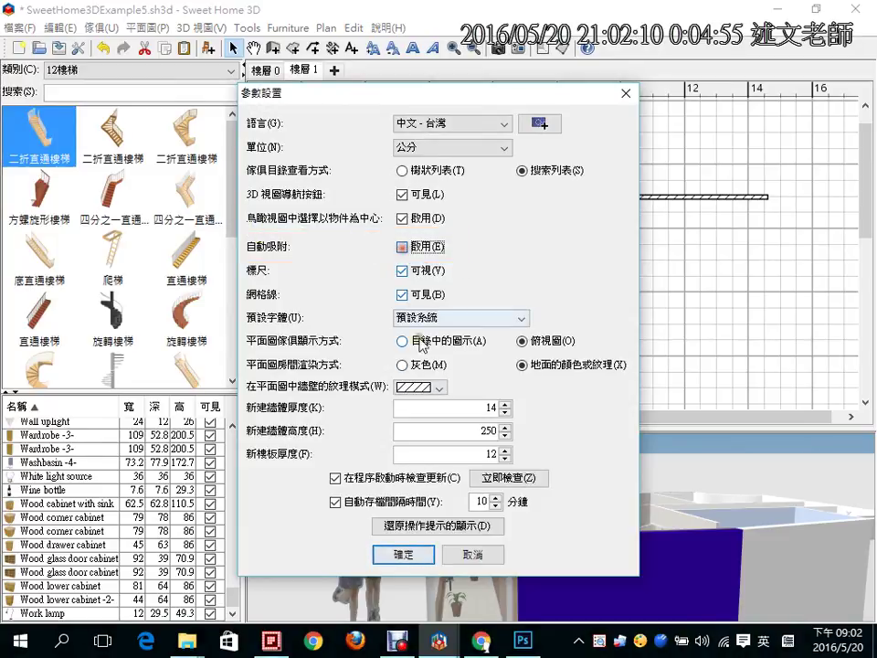
pyautogui.click(403, 554)
# - Drag the upper room's top-right corner down to make it 8.07 m², undoing a stray staircase drop
pyautogui.moveTo(404, 254); pyautogui.dragTo(408, 271)
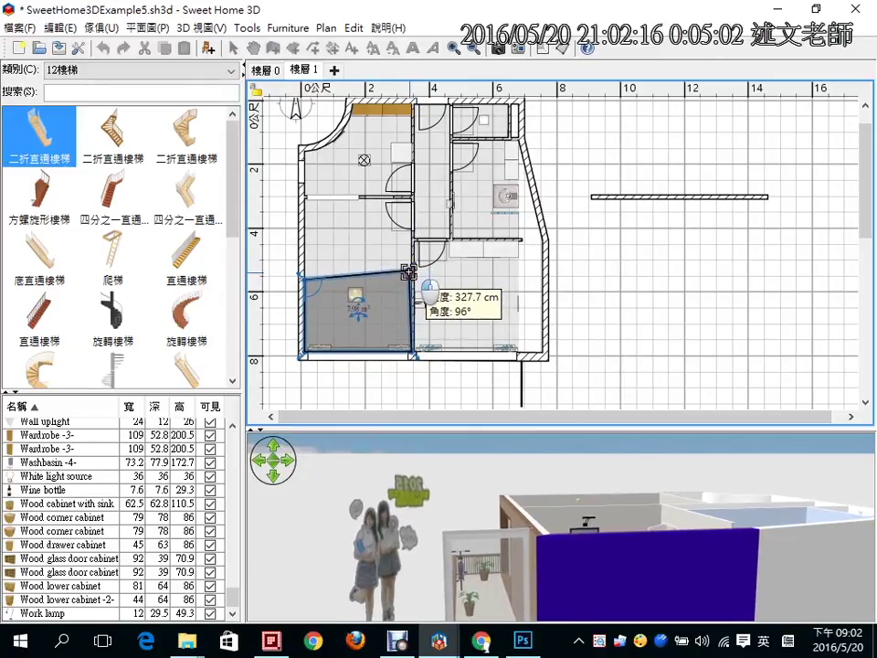
pyautogui.moveTo(408, 271); pyautogui.dragTo(413, 271)
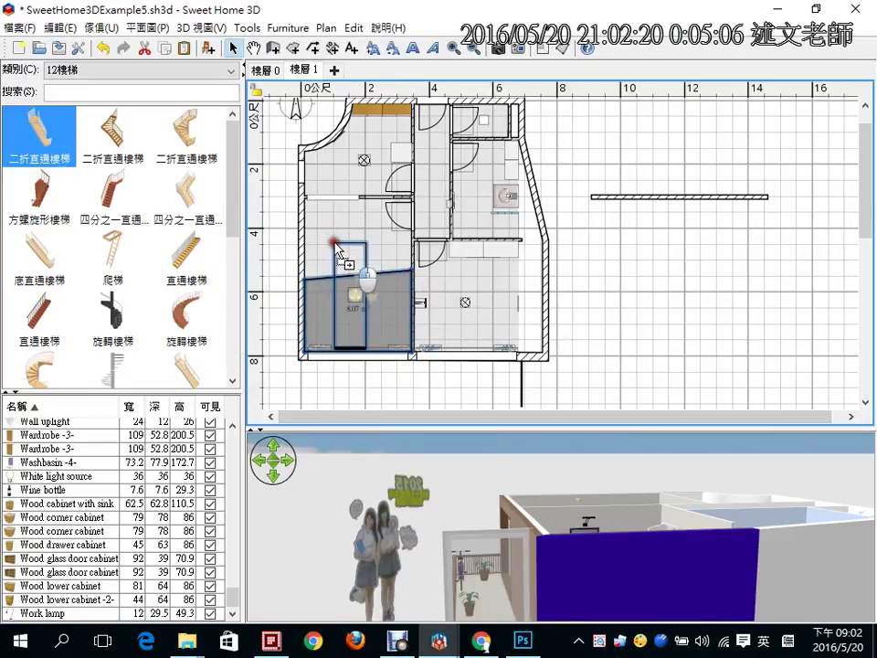
pyautogui.moveTo(60, 149); pyautogui.dragTo(327, 247)
pyautogui.hotkey('ctrl', 'z')
pyautogui.hotkey('ctrl', 'z')
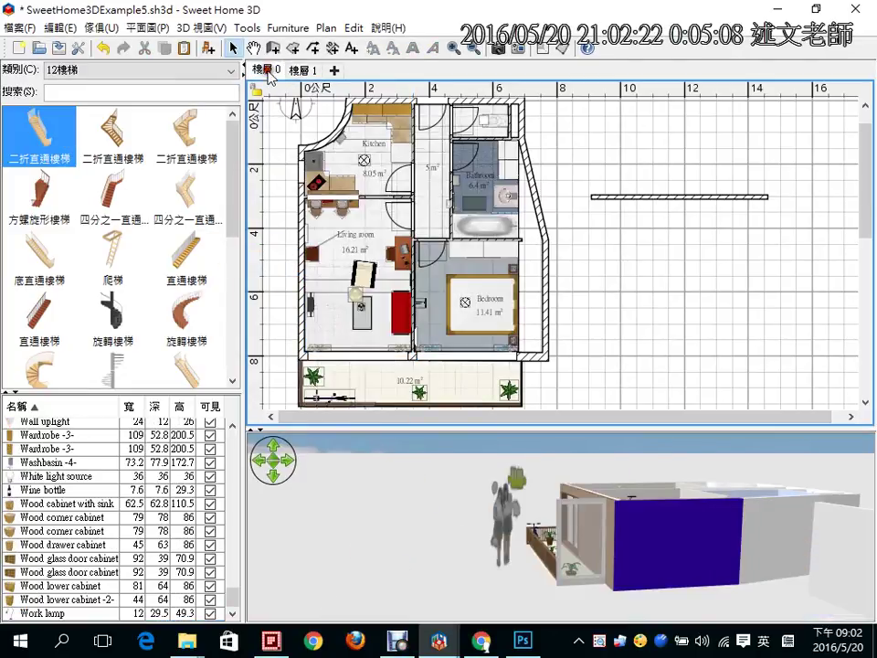
# - Drop the 二折直通樓梯 staircase onto level 0 beside the bedroom and orbit the 3D view to see it
pyautogui.moveTo(62, 151); pyautogui.dragTo(429, 263)
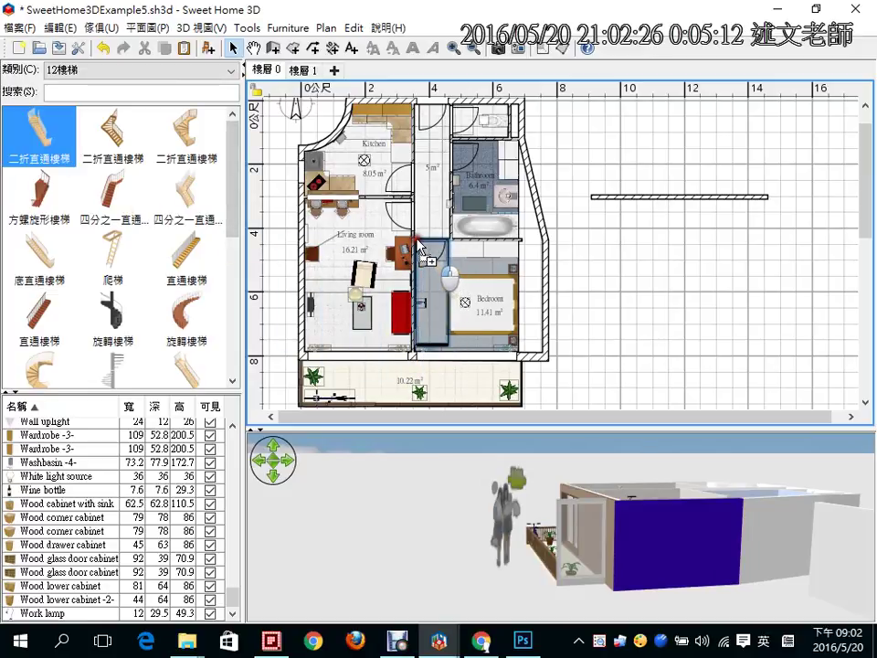
pyautogui.moveTo(428, 263); pyautogui.dragTo(421, 244)
pyautogui.moveTo(562, 518)
pyautogui.mouseDown()
pyautogui.moveTo(778, 607)
pyautogui.moveTo(429, 617)
pyautogui.mouseUp()
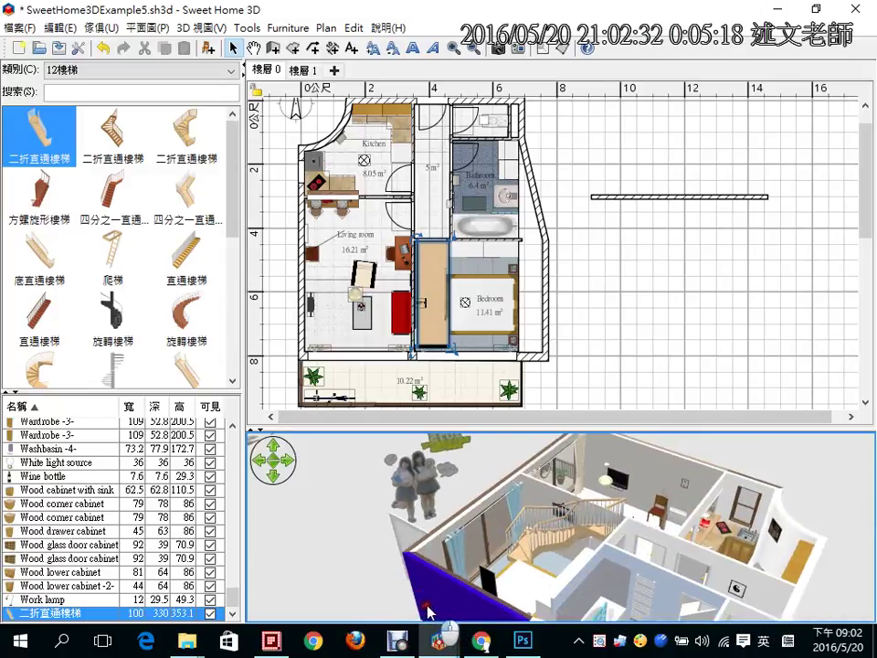
pyautogui.moveTo(428, 610); pyautogui.dragTo(597, 555)
pyautogui.scroll(5, 598, 559)
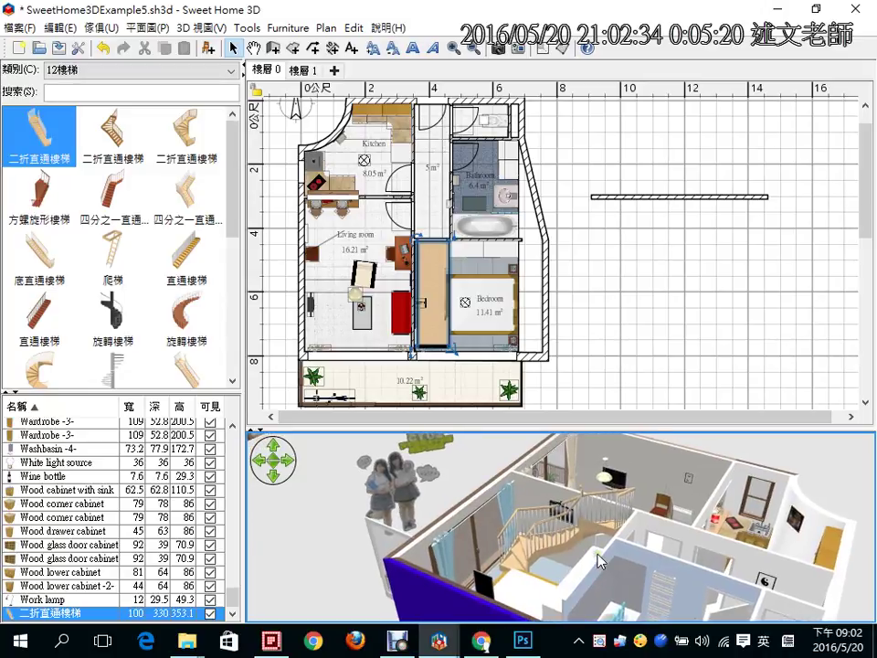
# - Shift the staircase left into the living room and enlarge the 3D view around it
pyautogui.moveTo(432, 290); pyautogui.dragTo(377, 290)
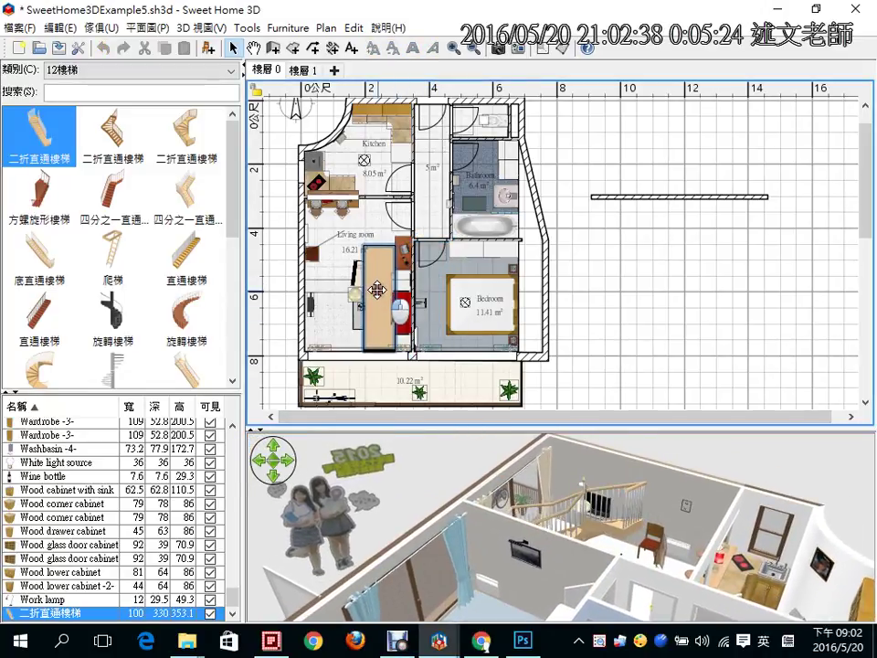
pyautogui.scroll(5, 421, 573)
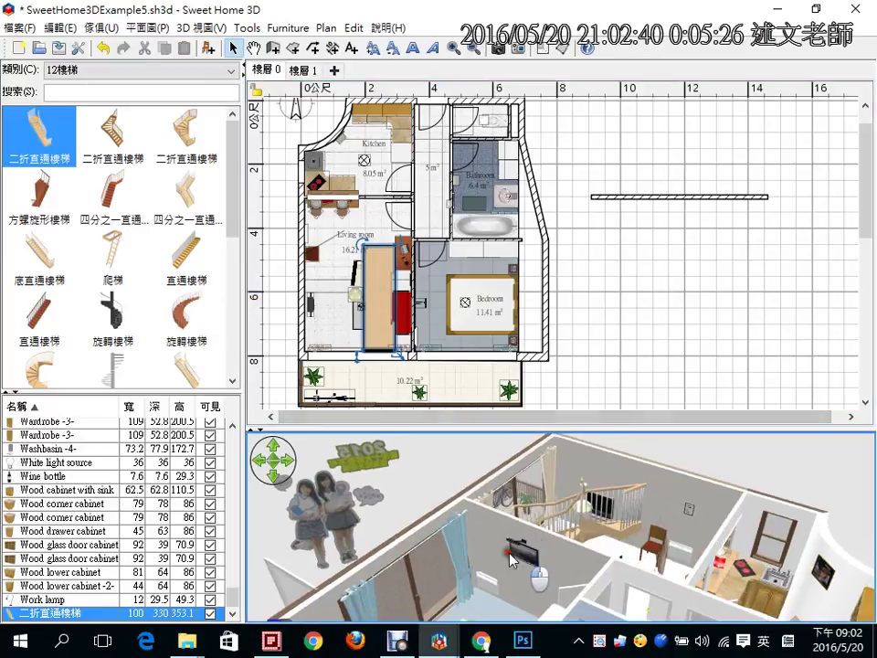
pyautogui.moveTo(421, 572); pyautogui.dragTo(634, 532)
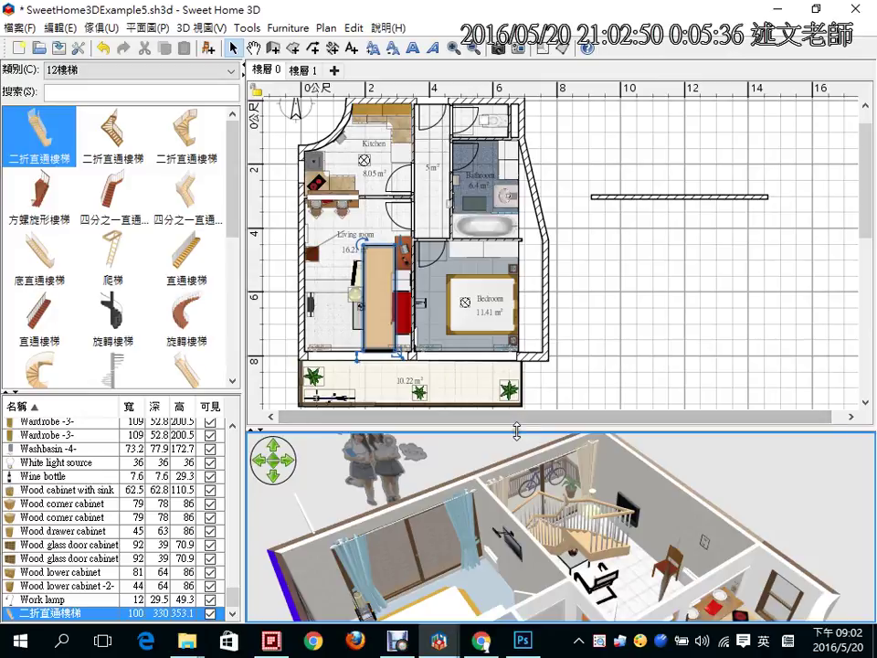
pyautogui.moveTo(517, 426); pyautogui.dragTo(521, 328)
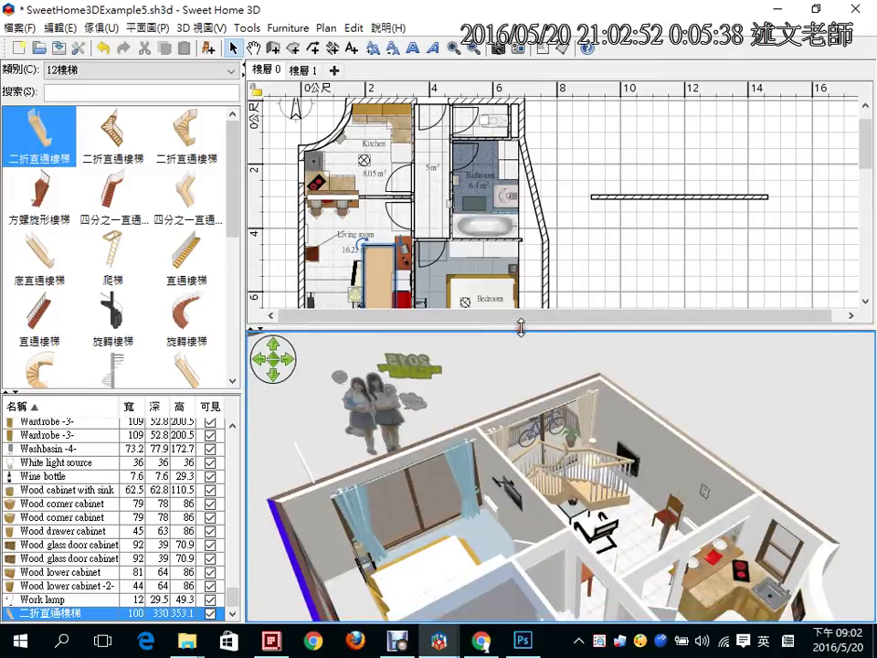